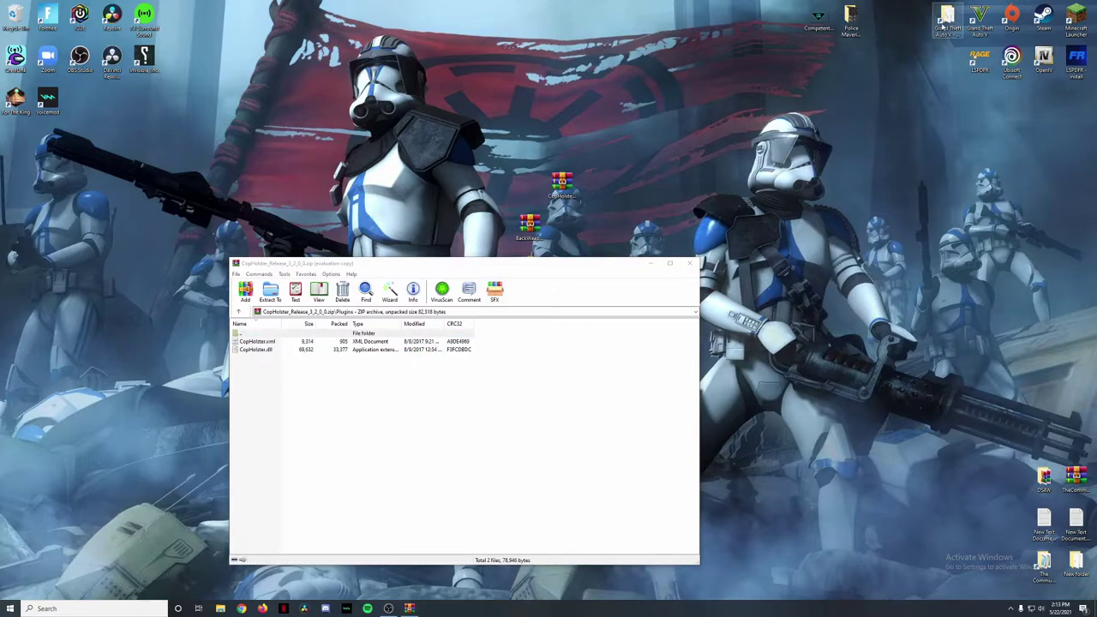
# - Copy CopHolster.xml and CopHolster.dll from the archive into the Grand Theft Auto V plugins folder
pyautogui.click(294, 407)
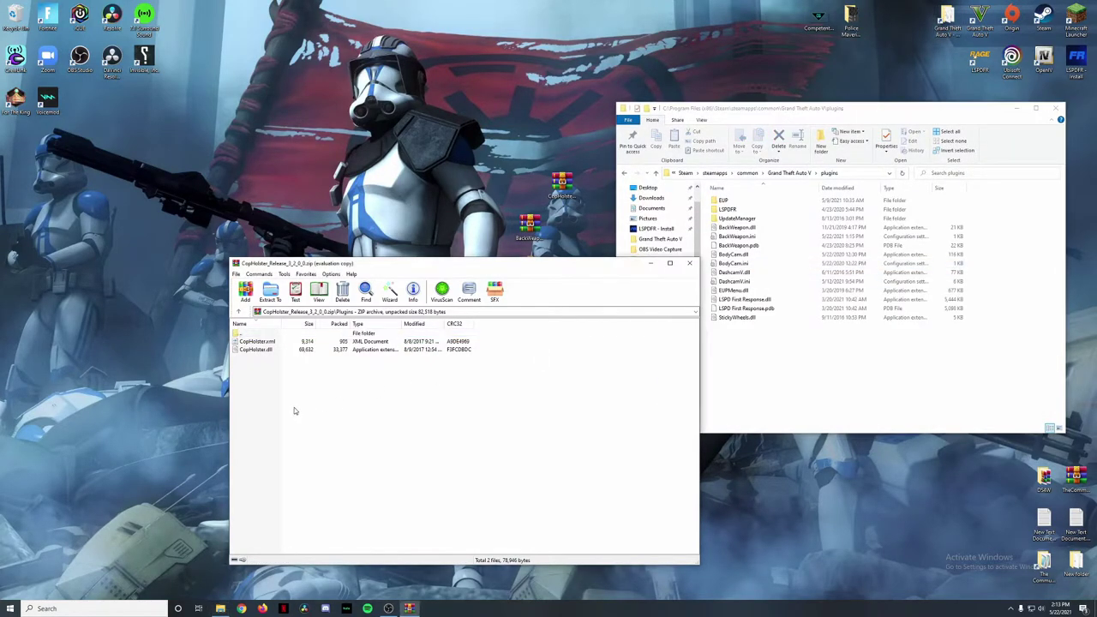
pyautogui.hotkey('ctrl', 'a')
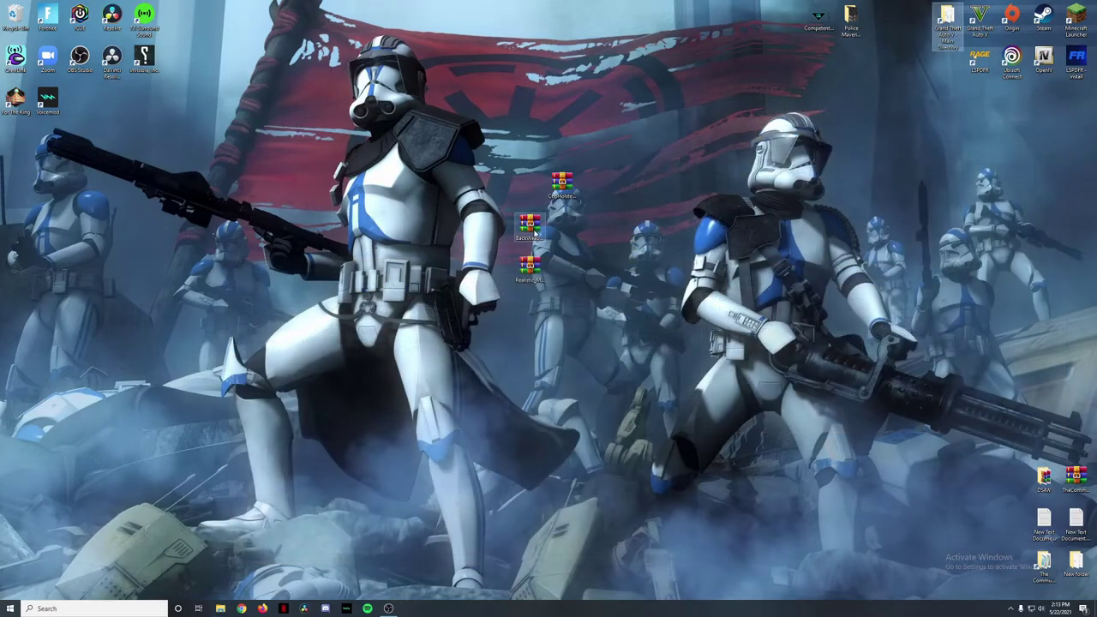
# - Place the BackWeapon archive beneath the CopHolster archive on the desktop and open it
pyautogui.moveTo(535, 232); pyautogui.dragTo(570, 234)
pyautogui.doubleClick(561, 227)
pyautogui.click(713, 166)
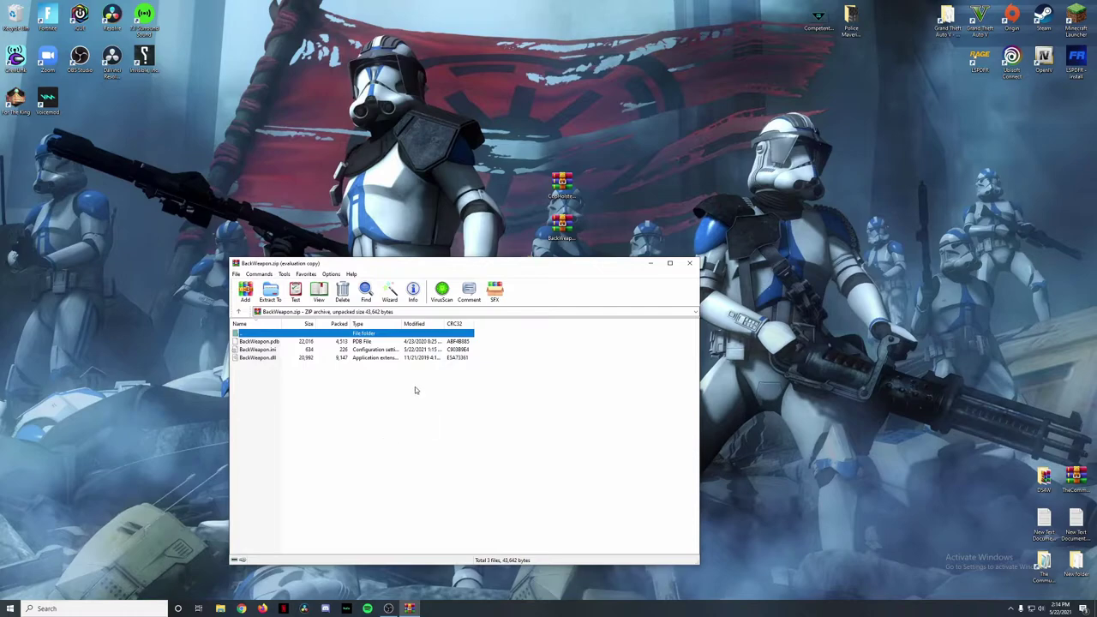
# - Open BackWeapon.ini from the BackWeapon archive in Notepad
pyautogui.moveTo(287, 406); pyautogui.dragTo(295, 343)
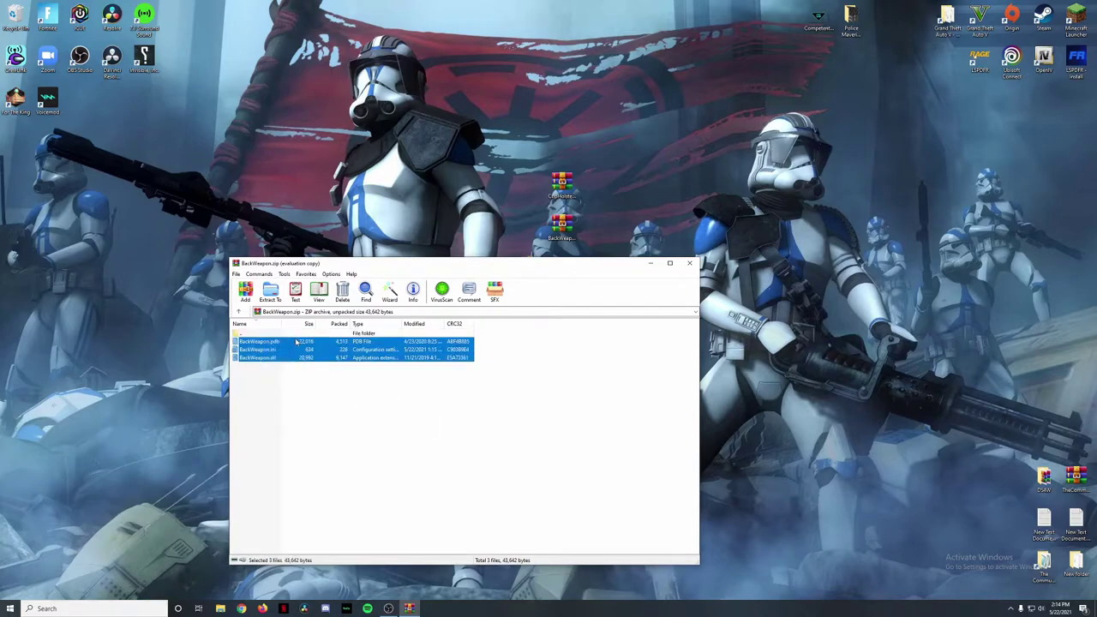
pyautogui.click(286, 424)
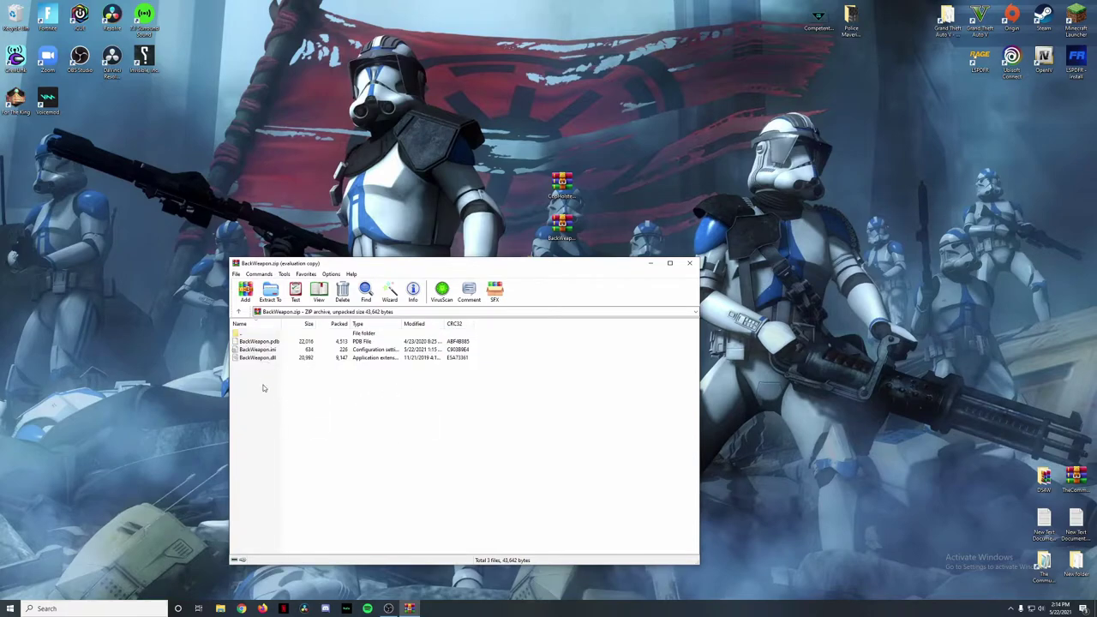
pyautogui.moveTo(265, 377); pyautogui.dragTo(273, 347)
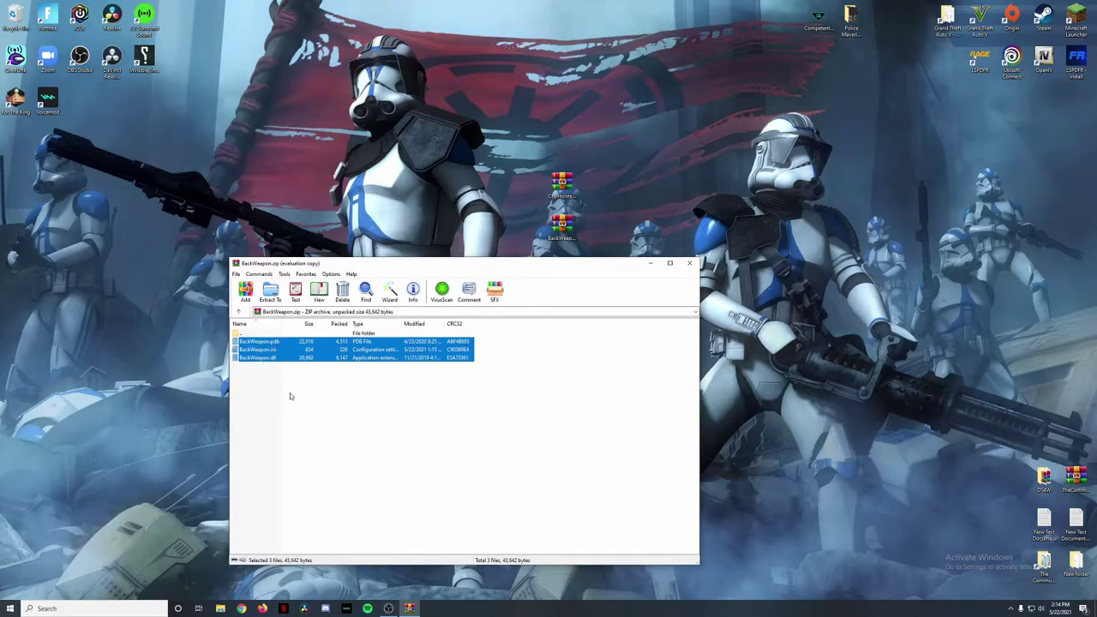
pyautogui.click(263, 370)
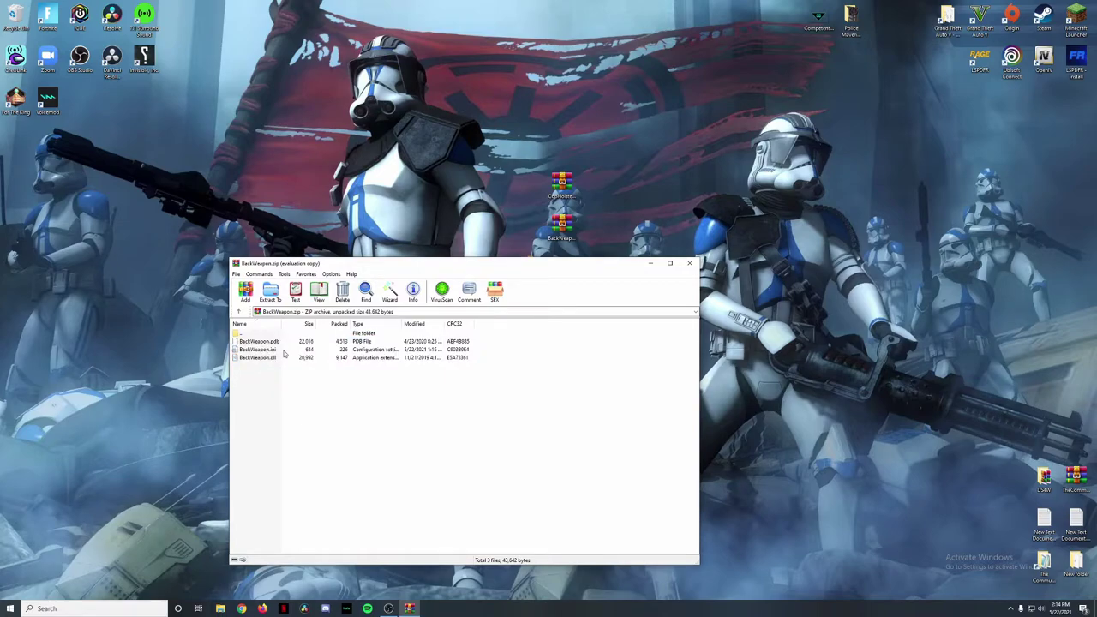
pyautogui.doubleClick(287, 350)
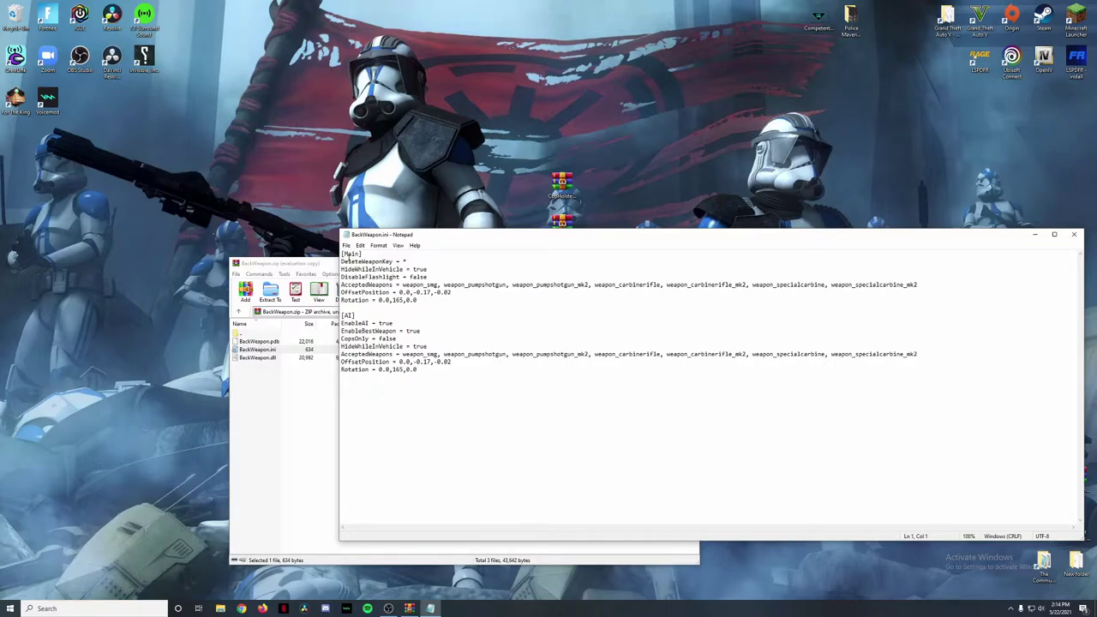
# - Examine the DeleteWeaponKey, HideWhileInVehicle, DisableFlashlight and AcceptedWeapons settings in the [Main] section of BackWeapon.ini
pyautogui.moveTo(343, 254); pyautogui.dragTo(429, 273)
pyautogui.click(381, 269)
pyautogui.moveTo(342, 261); pyautogui.dragTo(412, 261)
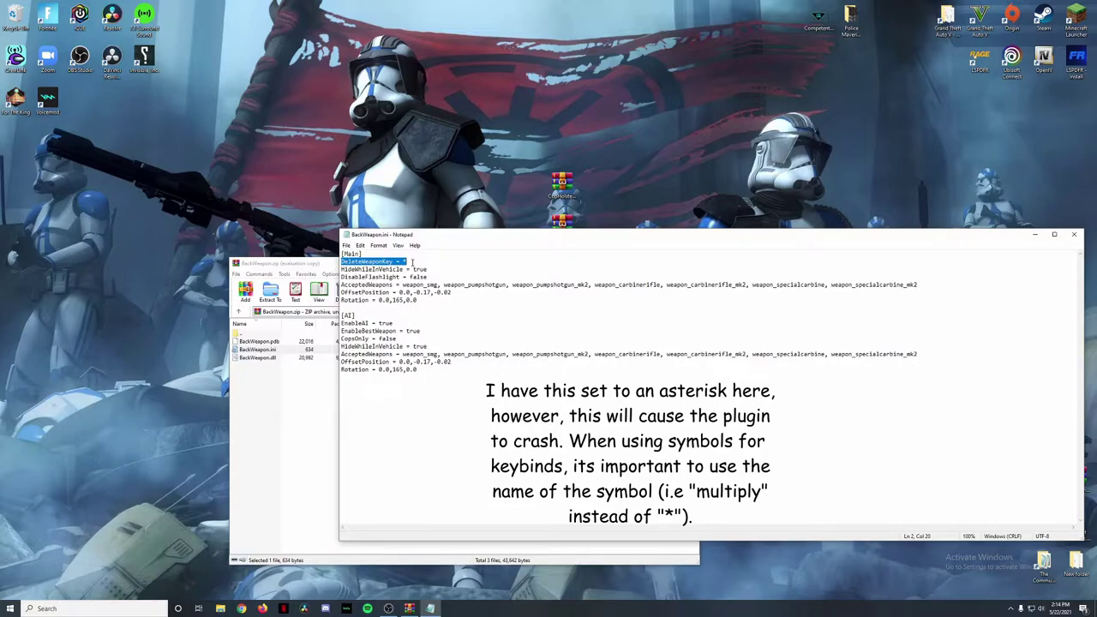
pyautogui.moveTo(412, 269); pyautogui.dragTo(432, 269)
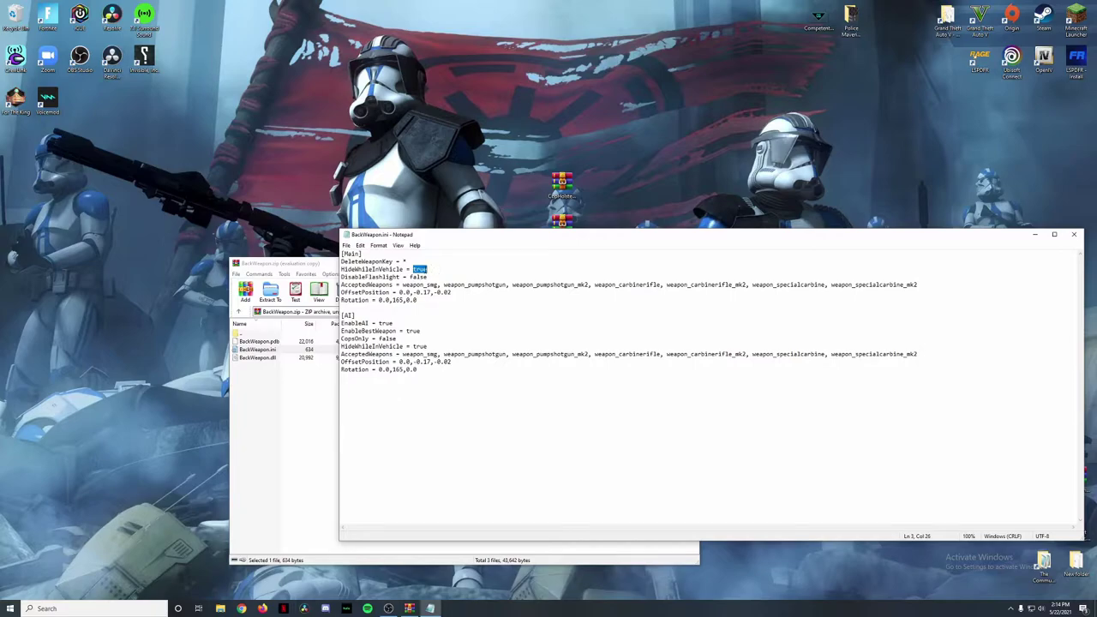
pyautogui.moveTo(341, 269); pyautogui.dragTo(433, 270)
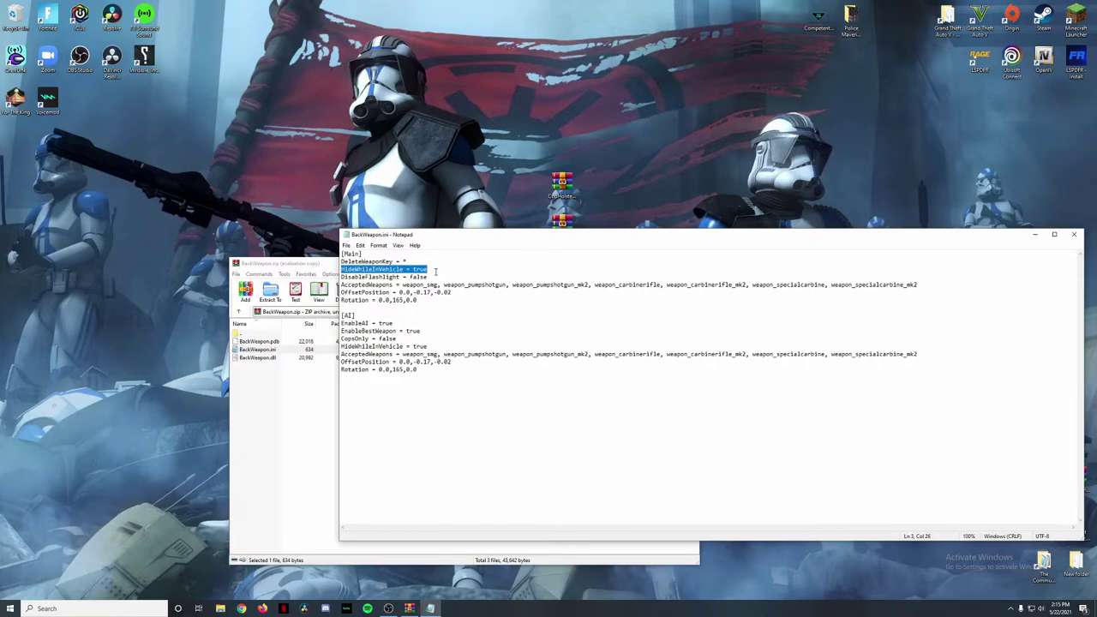
pyautogui.moveTo(433, 269)
pyautogui.mouseDown()
pyautogui.moveTo(402, 261)
pyautogui.moveTo(413, 267)
pyautogui.mouseUp()
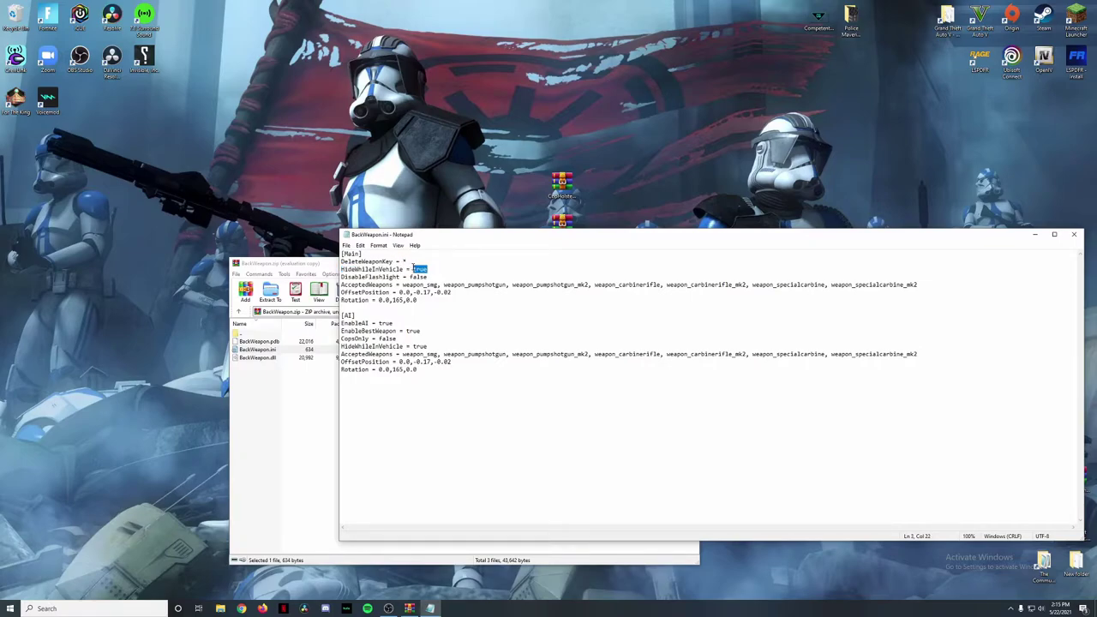
pyautogui.click(490, 315)
pyautogui.moveTo(341, 277); pyautogui.dragTo(433, 276)
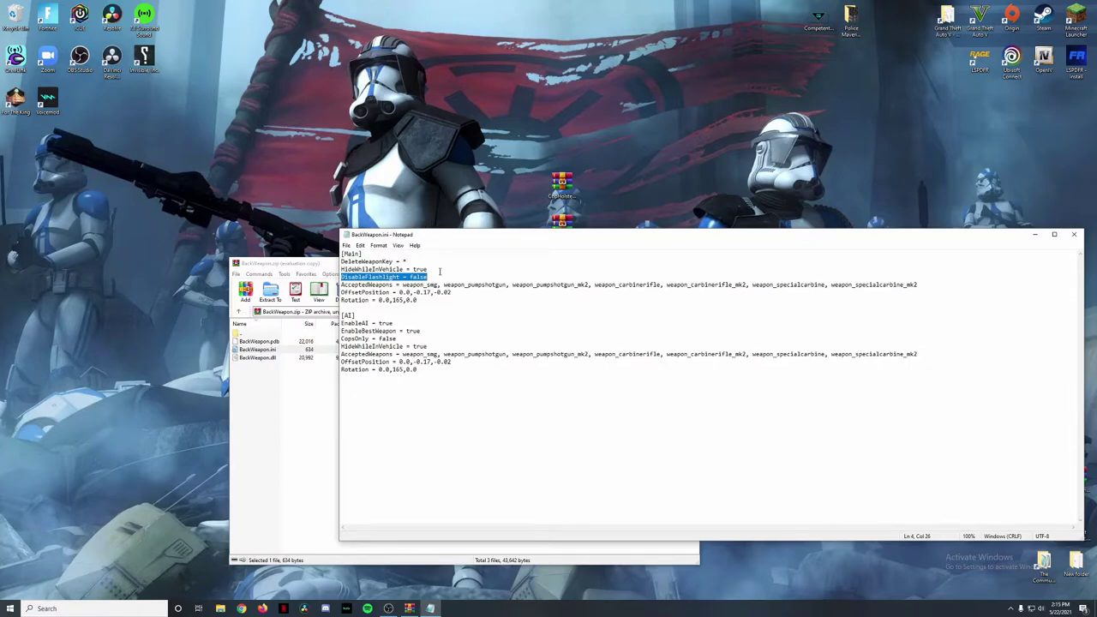
pyautogui.click(442, 276)
pyautogui.moveTo(427, 277); pyautogui.dragTo(410, 277)
pyautogui.moveTo(341, 285); pyautogui.dragTo(652, 285)
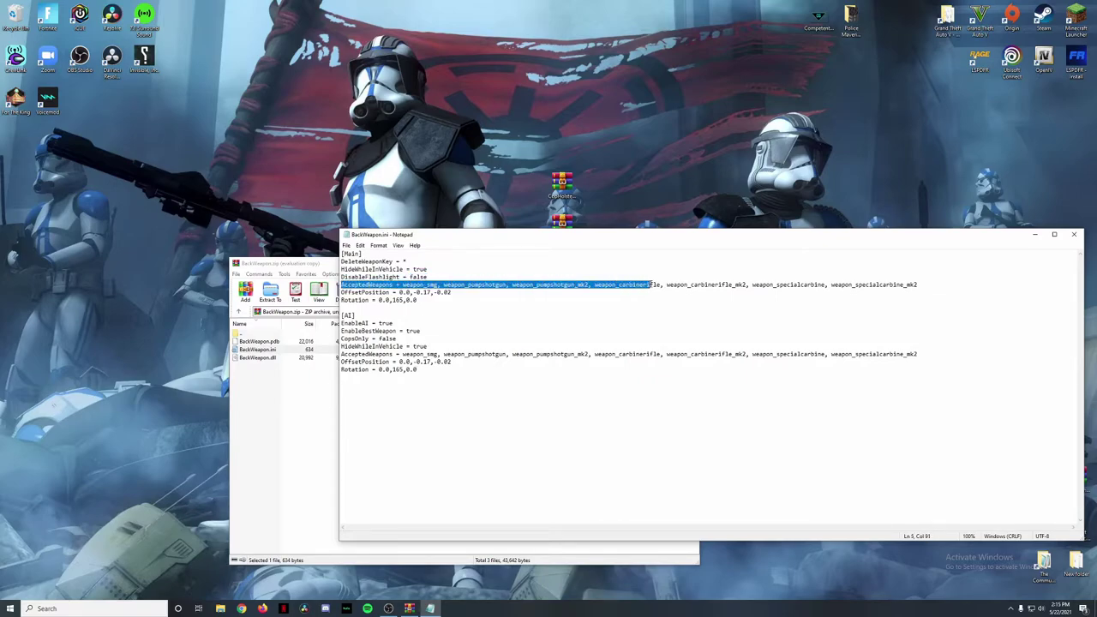
pyautogui.click(598, 284)
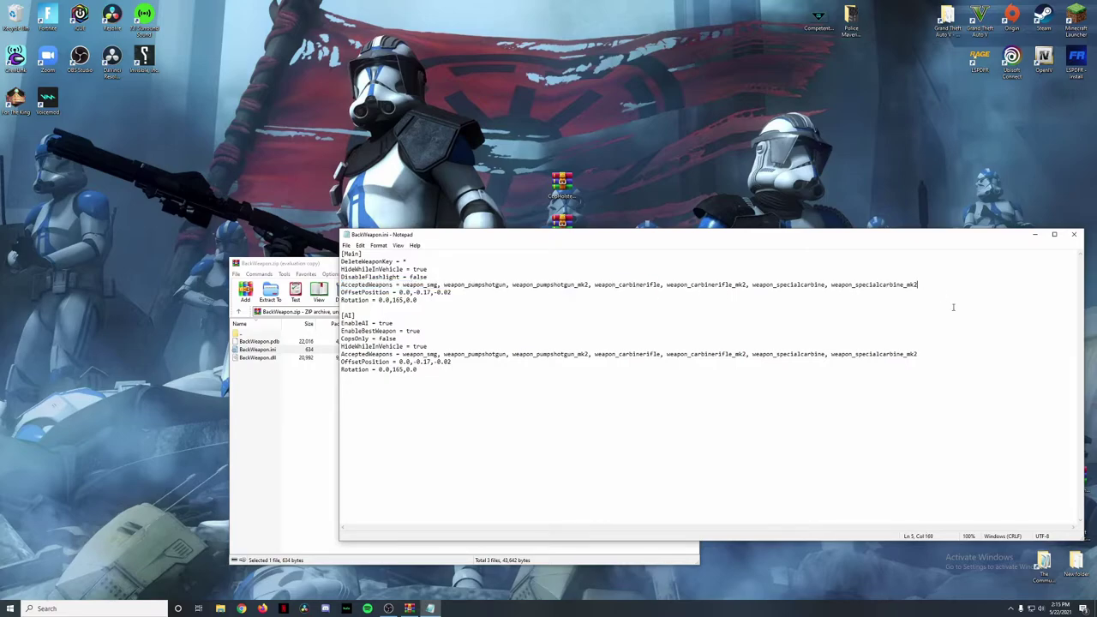
pyautogui.write(',')
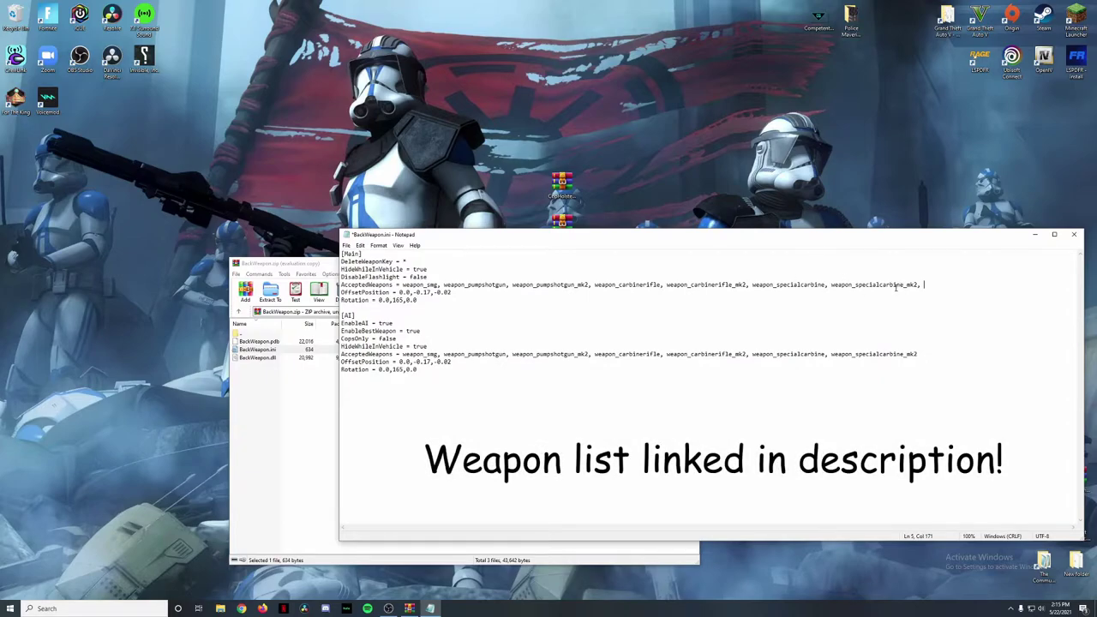
pyautogui.press('BackSpace')
pyautogui.press('BackSpace')
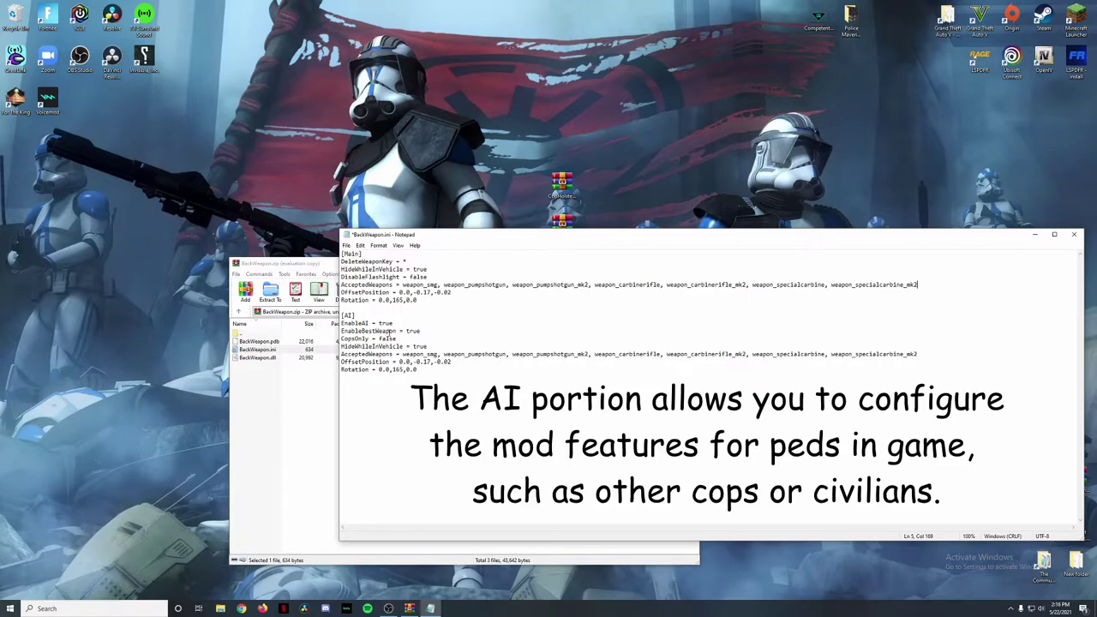
# - Review the [AI] section of BackWeapon.ini, save and close the file, and update it in the archive
pyautogui.moveTo(341, 315); pyautogui.dragTo(340, 362)
pyautogui.click(433, 354)
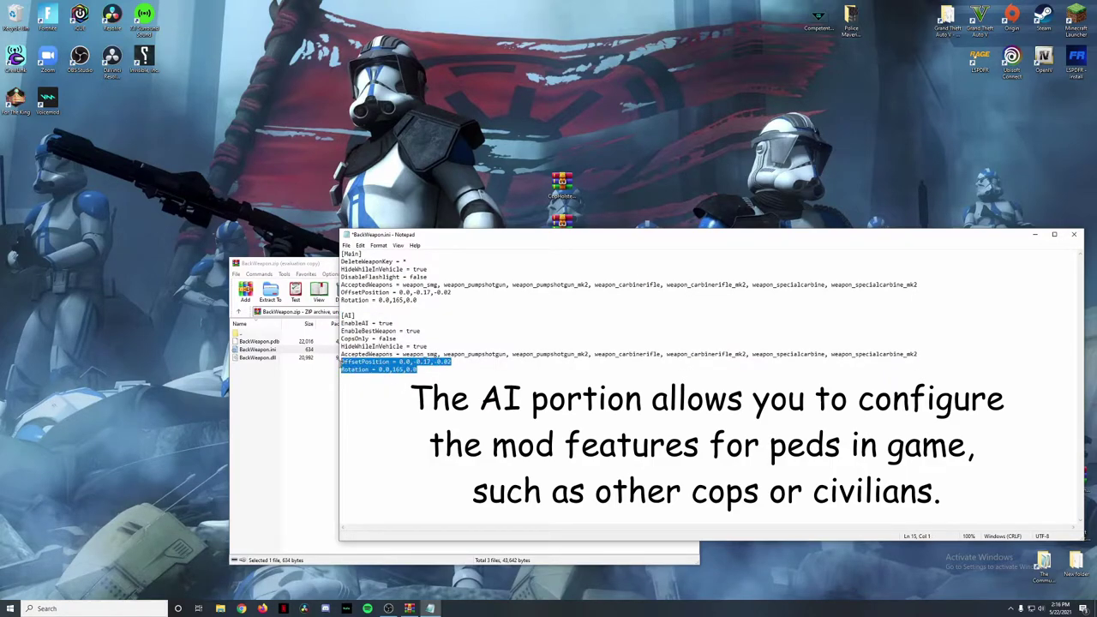
pyautogui.moveTo(424, 377); pyautogui.dragTo(340, 261)
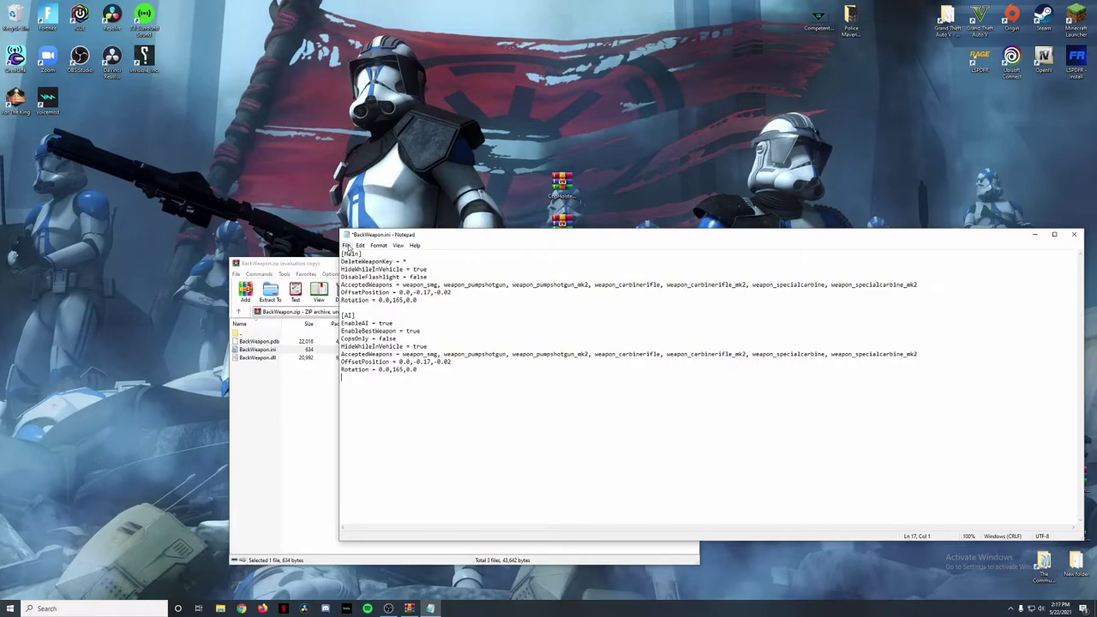
pyautogui.click(347, 246)
pyautogui.click(362, 284)
pyautogui.click(1074, 234)
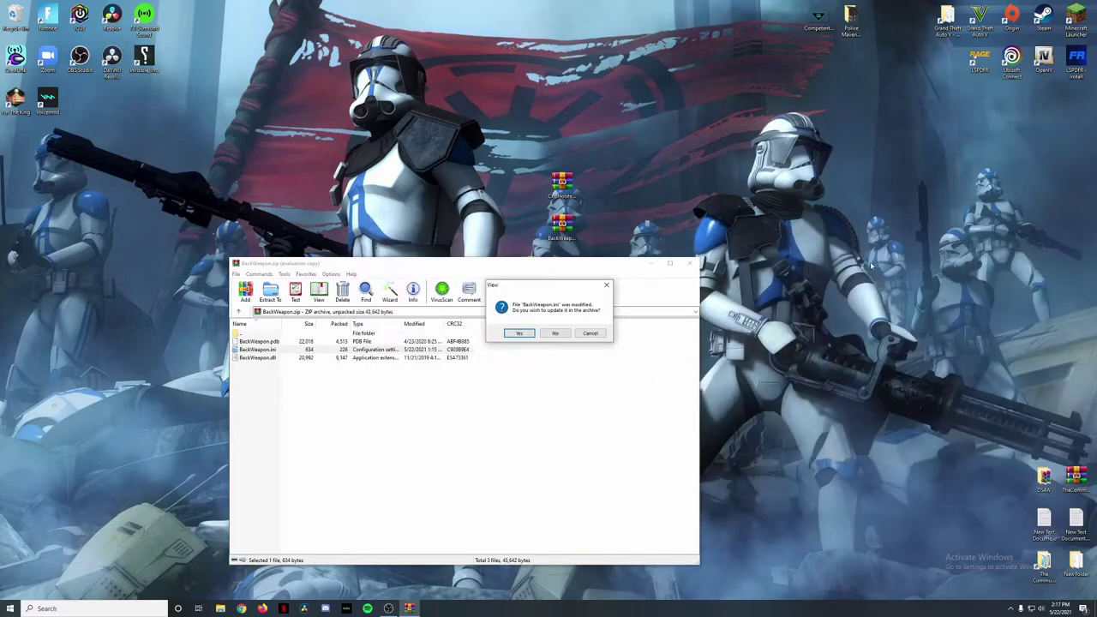
pyautogui.click(514, 334)
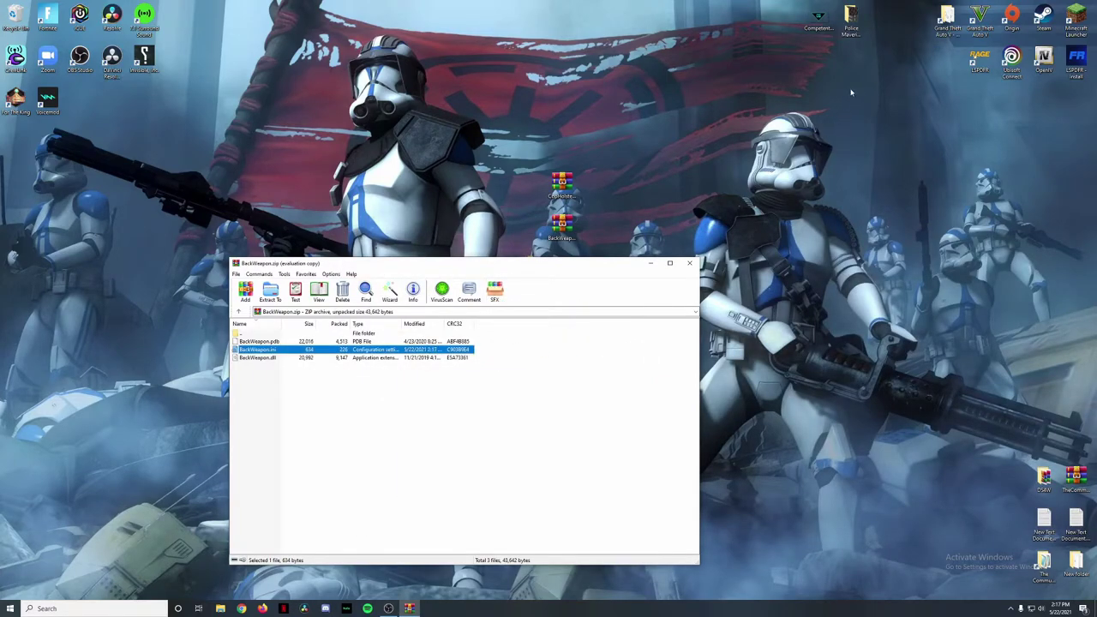
# - Copy the three BackWeapon files from the archive into the Grand Theft Auto V plugins folder, replacing the existing ones
pyautogui.doubleClick(946, 19)
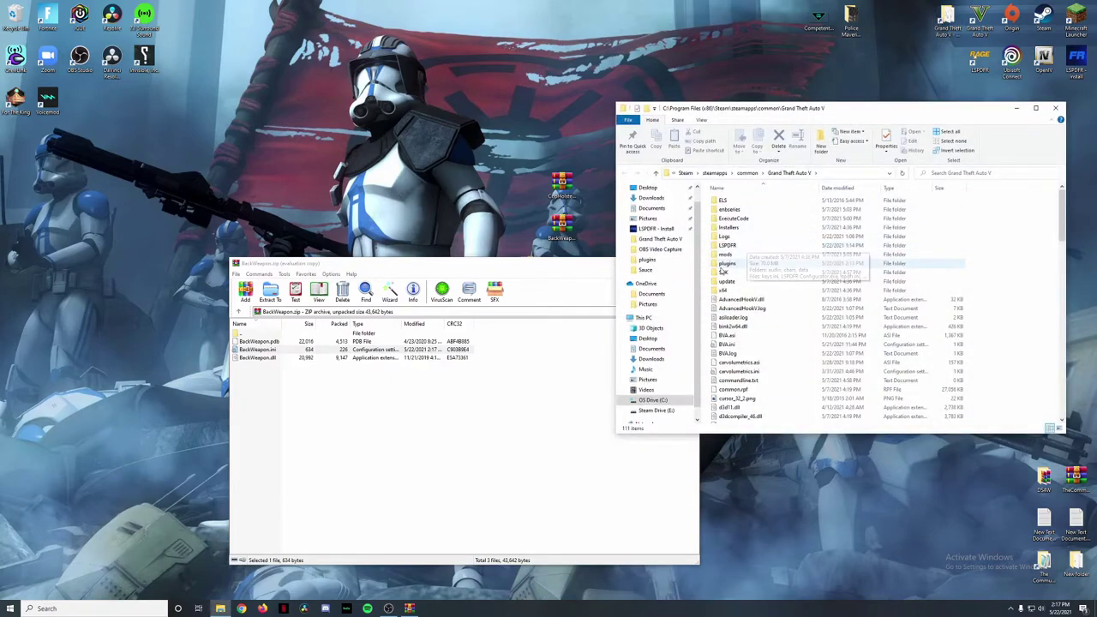
pyautogui.doubleClick(726, 263)
pyautogui.click(253, 373)
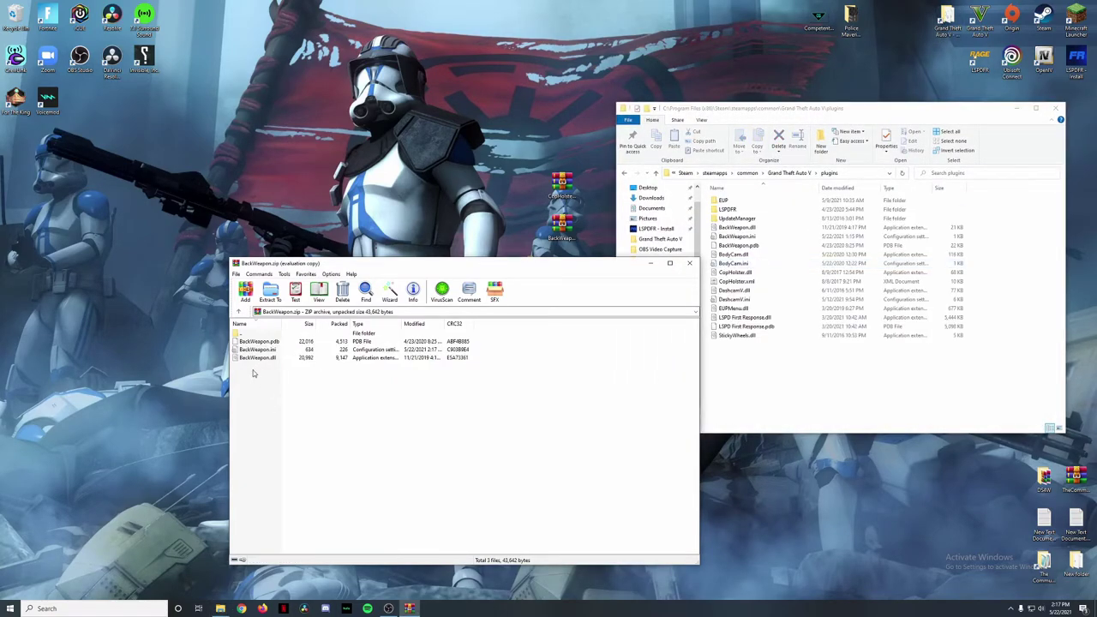
pyautogui.moveTo(255, 367); pyautogui.dragTo(836, 383)
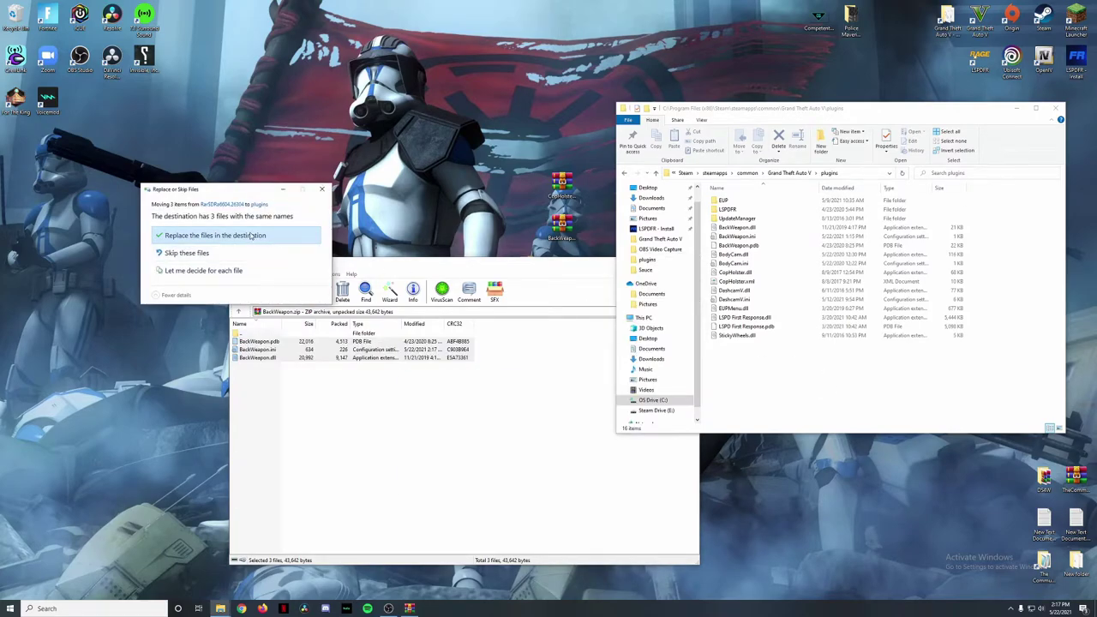
pyautogui.click(250, 237)
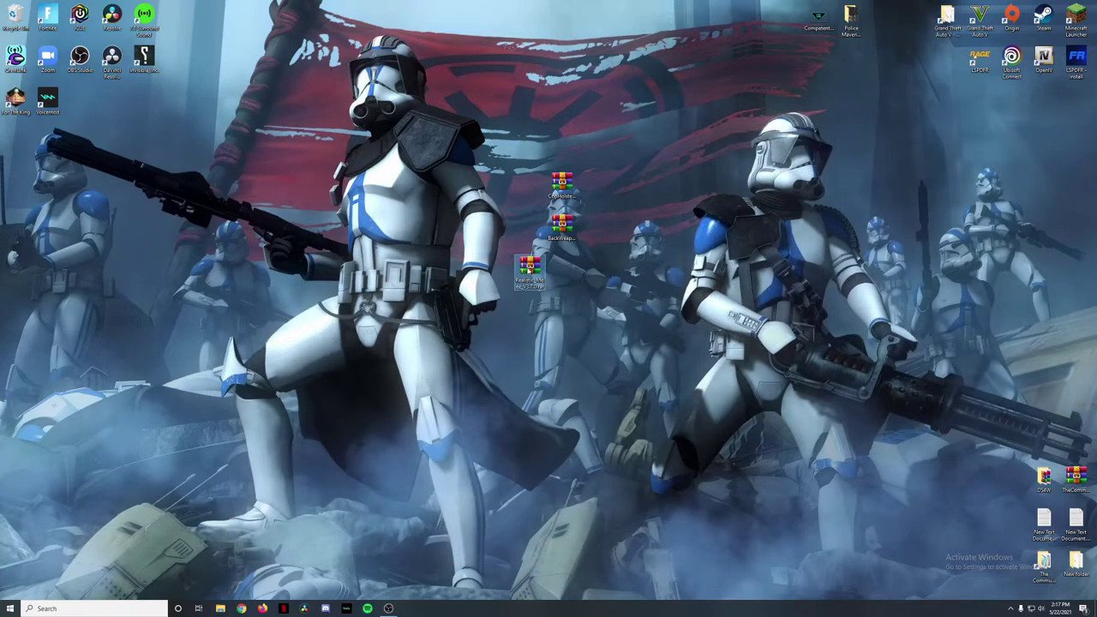
# - Open the Realistic_Melee_V3.7.0 archive from the desktop and open the Readme.txt inside its folder
pyautogui.doubleClick(529, 271)
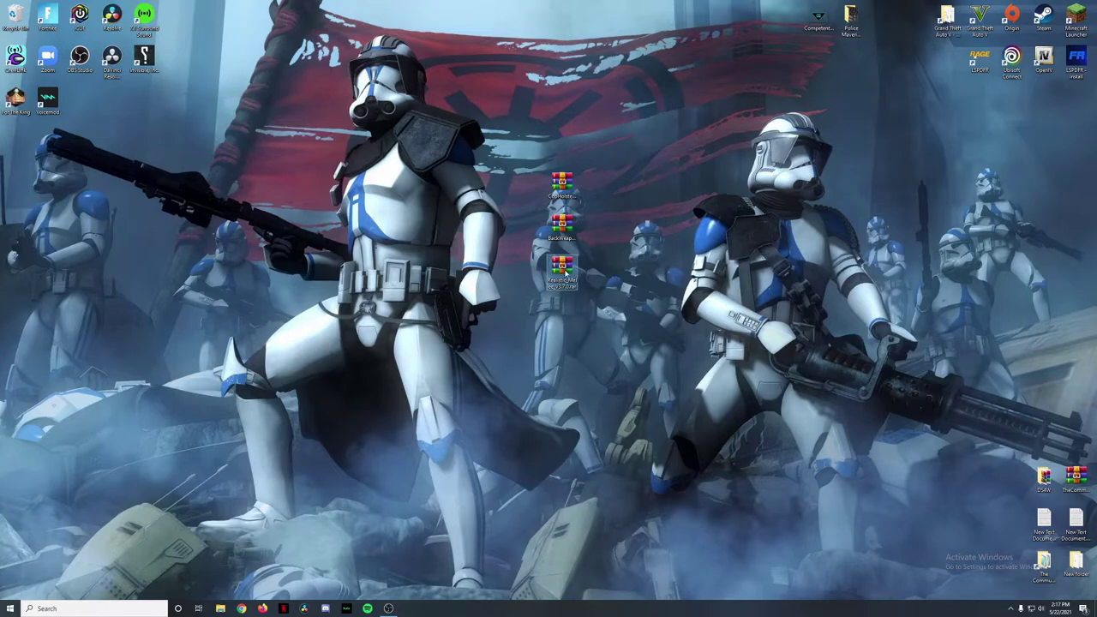
pyautogui.click(711, 166)
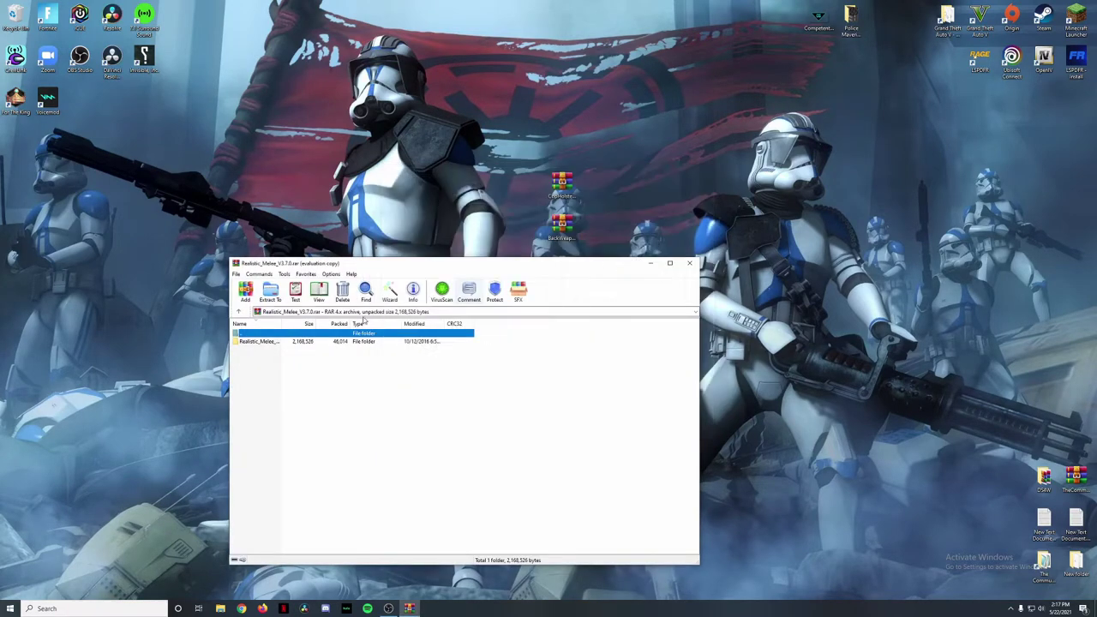
pyautogui.click(300, 342)
pyautogui.doubleClick(300, 342)
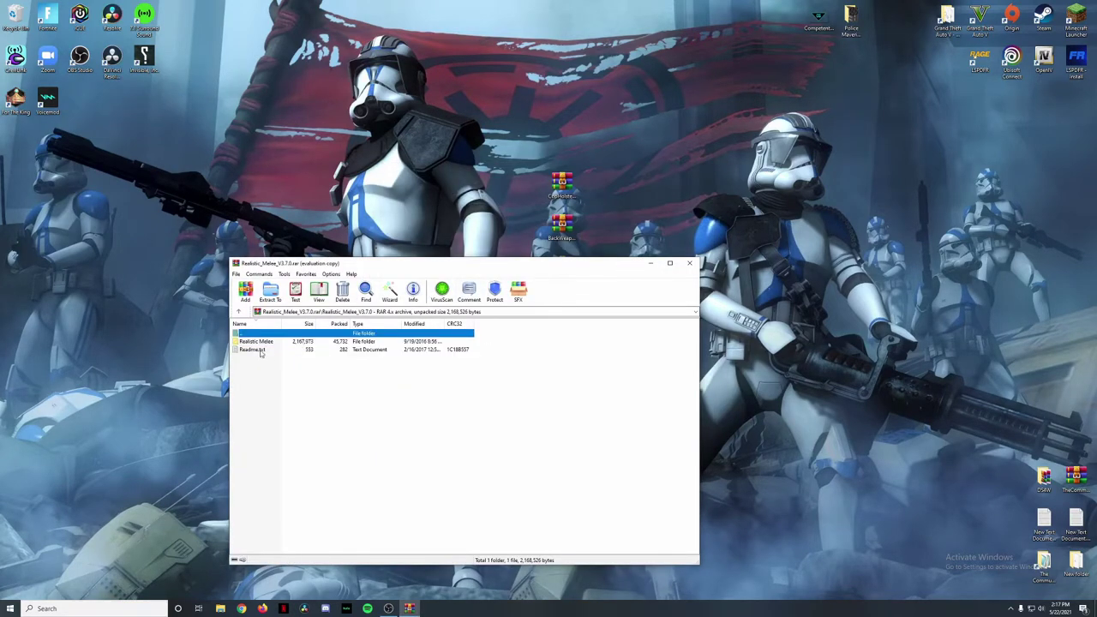
pyautogui.doubleClick(261, 351)
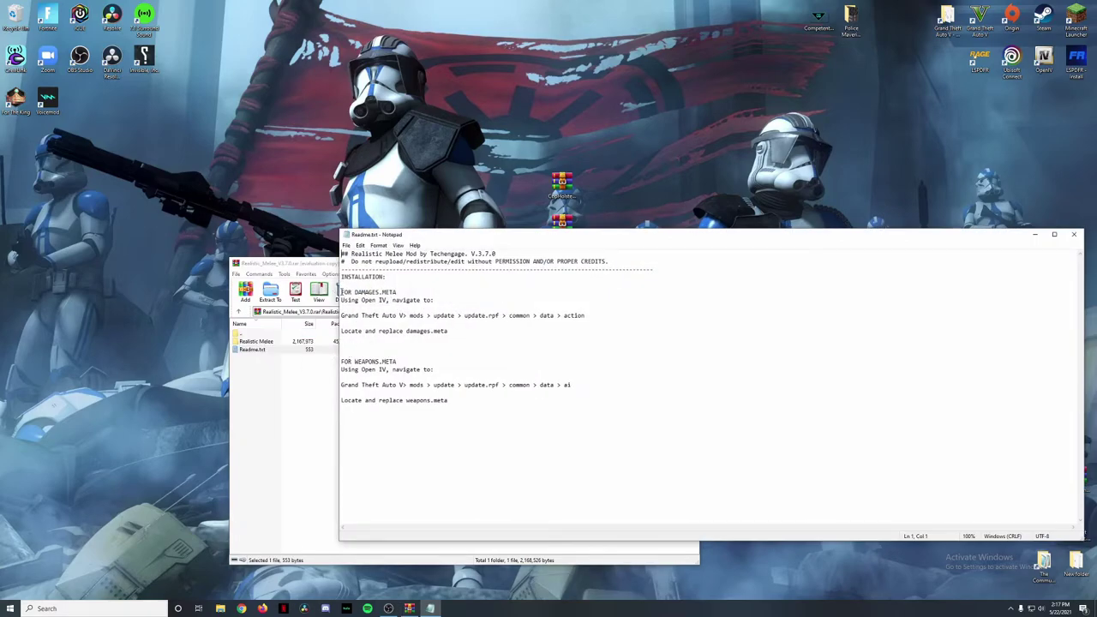
# - Open the archive's Realistic Melee folder beside the readme and check the install paths for damages.meta and weapons.meta
pyautogui.doubleClick(297, 342)
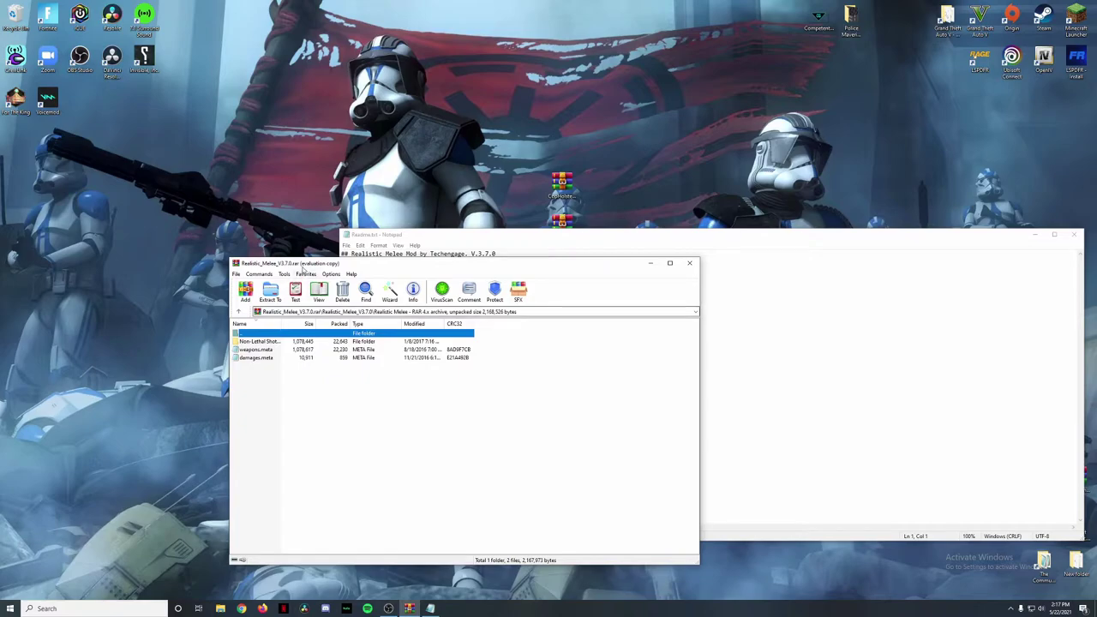
pyautogui.moveTo(302, 264); pyautogui.dragTo(89, 169)
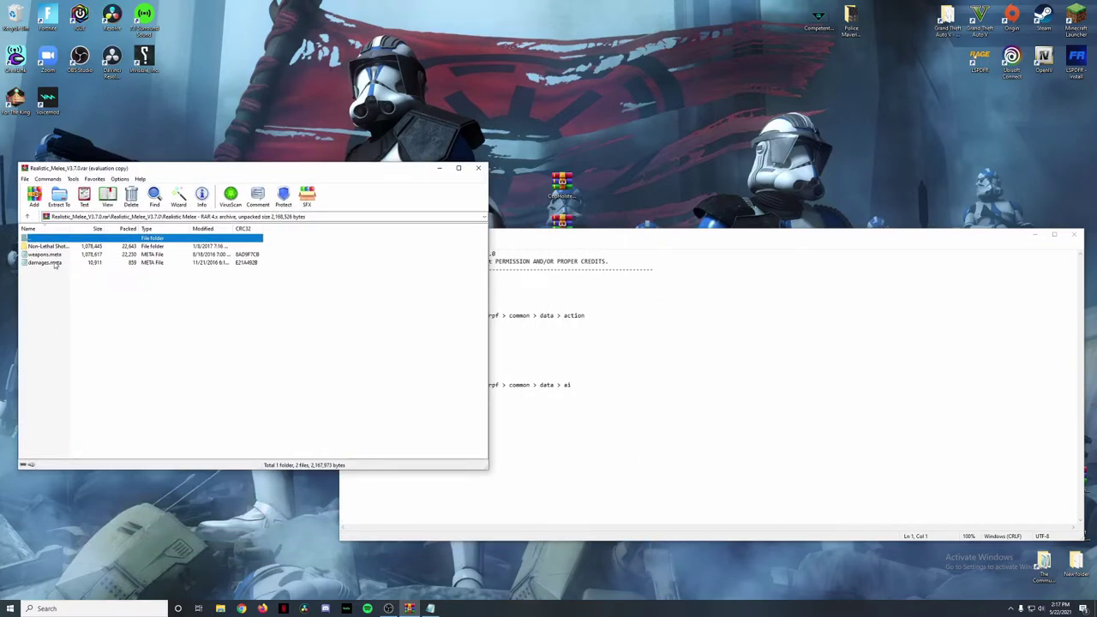
pyautogui.click(570, 423)
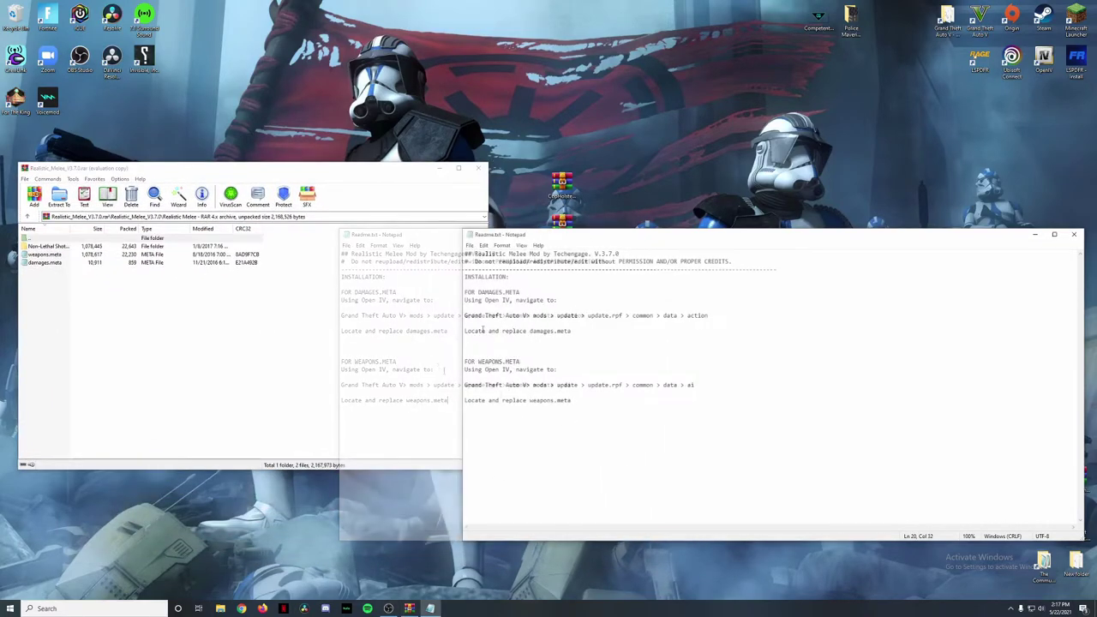
pyautogui.moveTo(466, 316); pyautogui.dragTo(465, 324)
pyautogui.moveTo(465, 385); pyautogui.dragTo(705, 385)
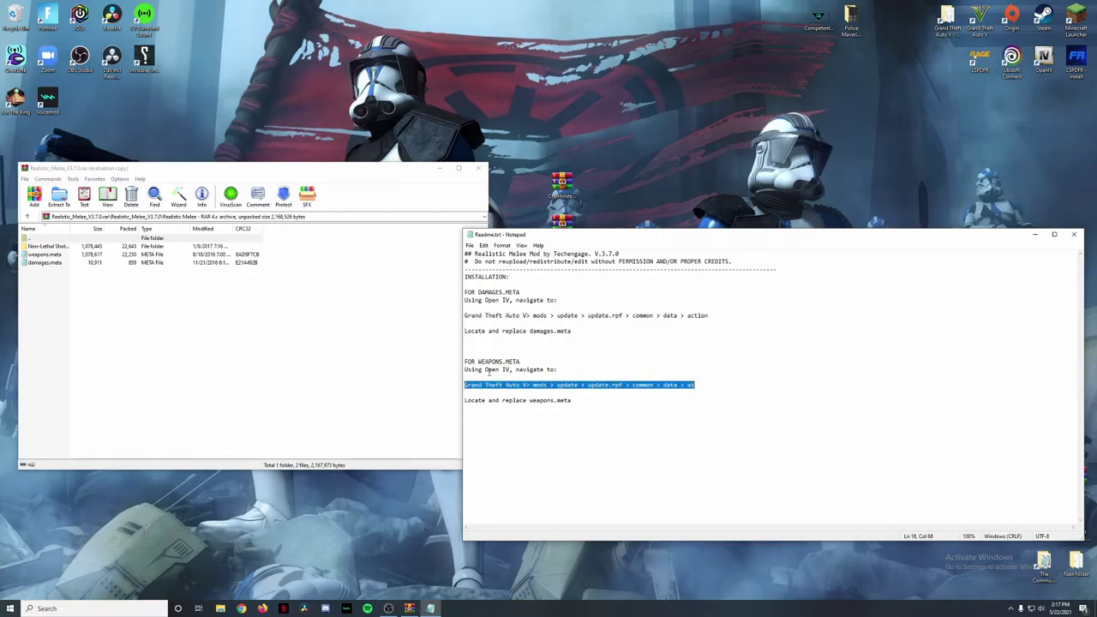
# - Open OpenIV and navigate to mods > update > update.rpf > common > data > action, following the readme path for damages.meta
pyautogui.doubleClick(1043, 60)
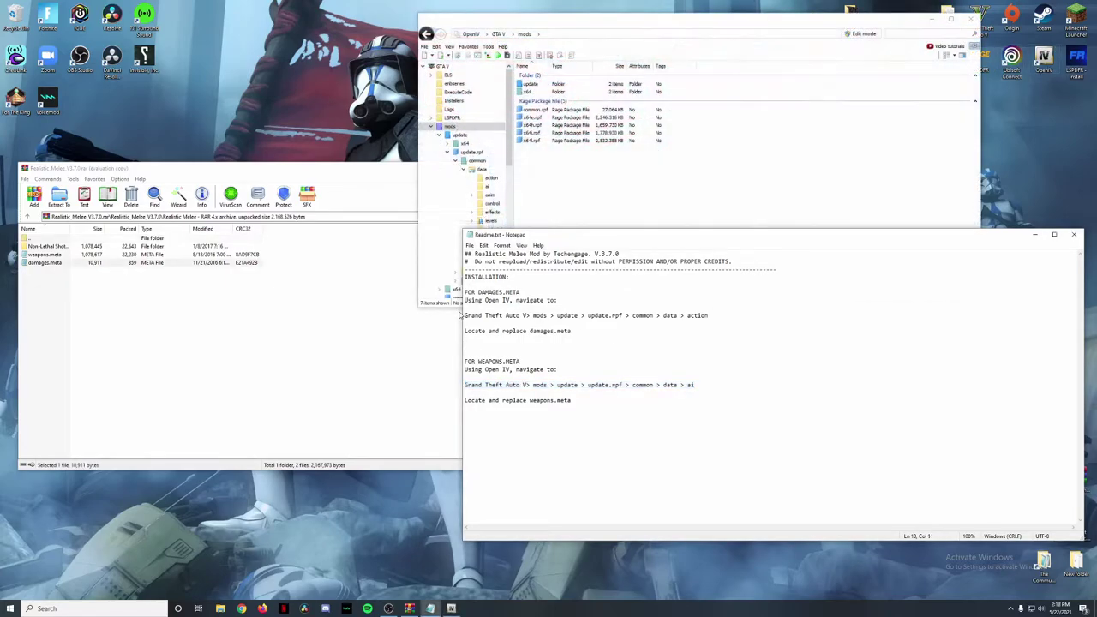
pyautogui.moveTo(464, 315); pyautogui.dragTo(708, 319)
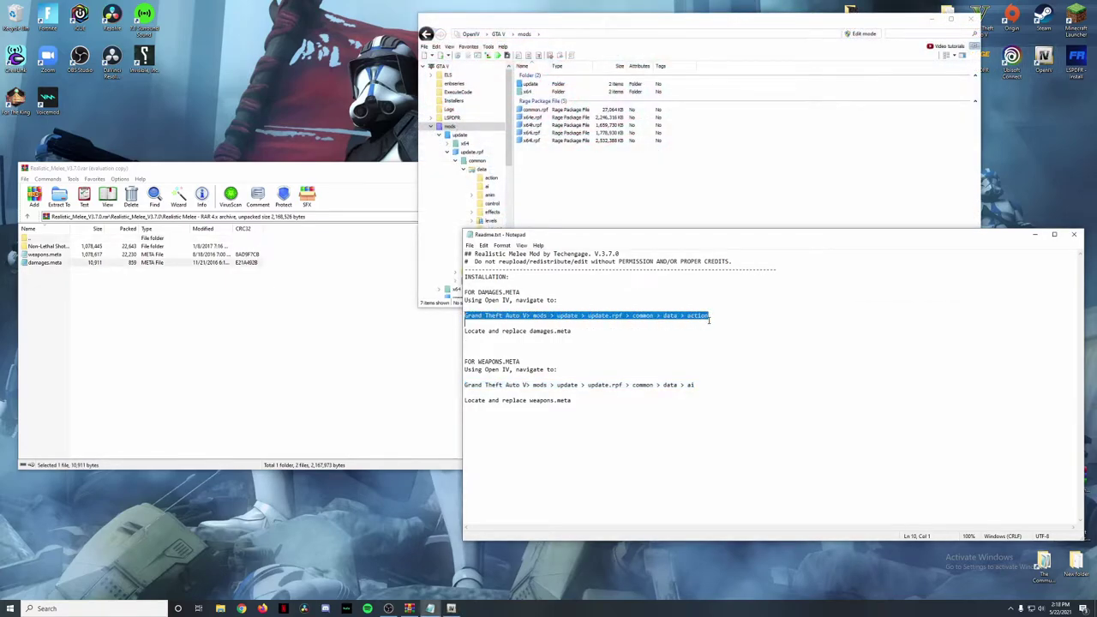
pyautogui.click(531, 84)
pyautogui.doubleClick(531, 84)
pyautogui.doubleClick(535, 101)
pyautogui.doubleClick(533, 84)
pyautogui.doubleClick(532, 84)
pyautogui.doubleClick(532, 85)
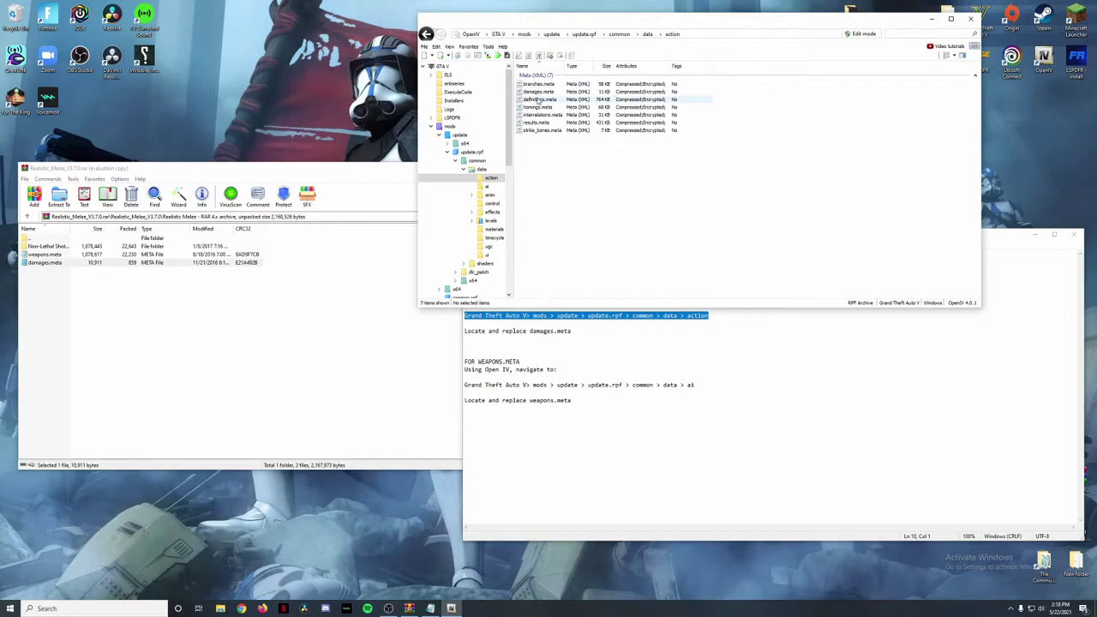
# - Replace damages.meta in the action folder with the Realistic Melee archive's copy in edit mode, and open the ai folder under data
pyautogui.click(528, 93)
pyautogui.moveTo(51, 262); pyautogui.dragTo(833, 116)
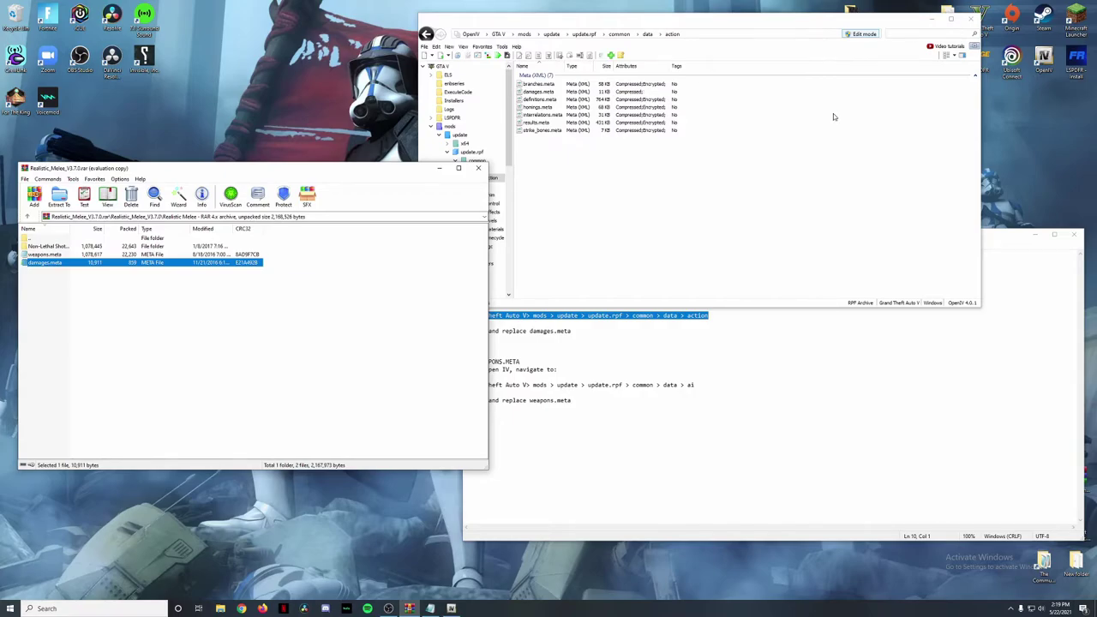
pyautogui.click(635, 388)
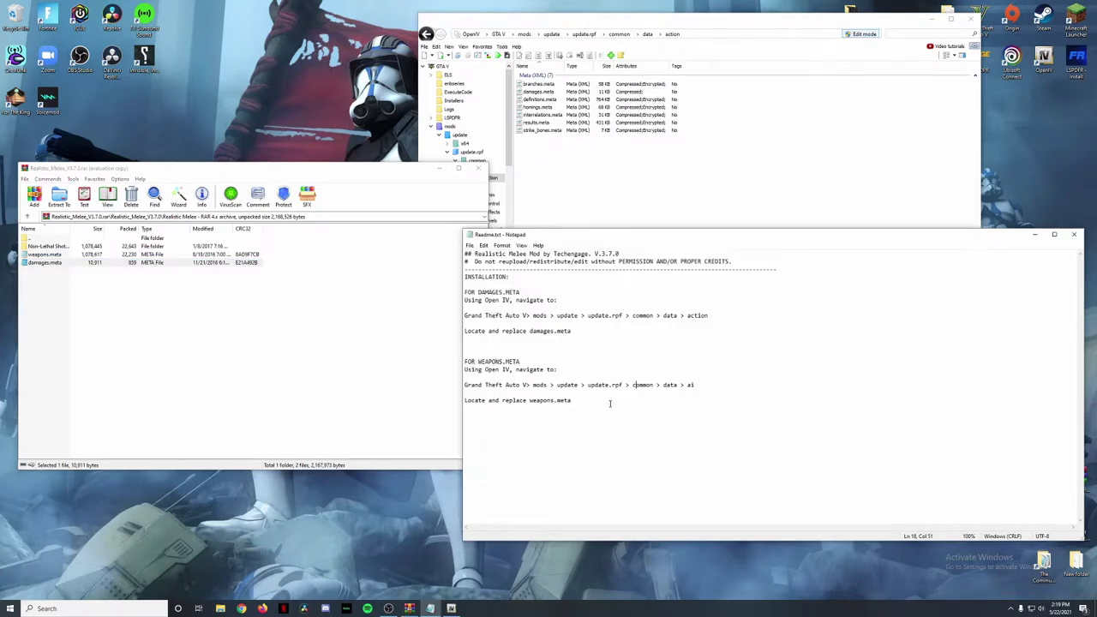
pyautogui.click(648, 34)
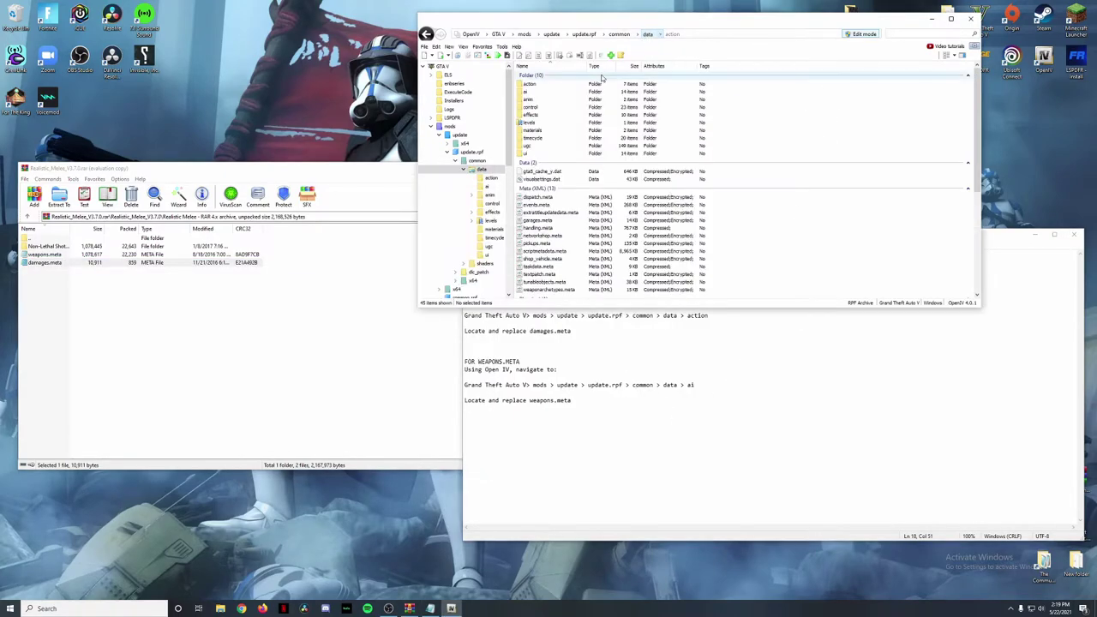
pyautogui.doubleClick(553, 91)
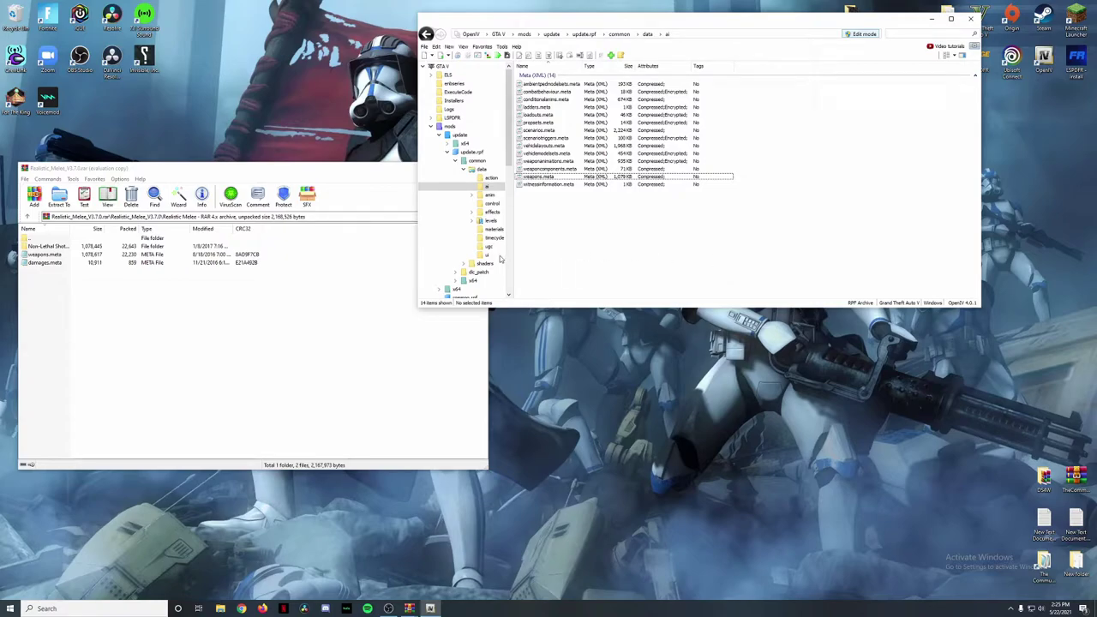
# - Open How to install.txt from the 175602-GTA V - WAP archive and check the FirstPersonScopeAttachmentOffset instruction for the carbine
pyautogui.moveTo(410, 606)
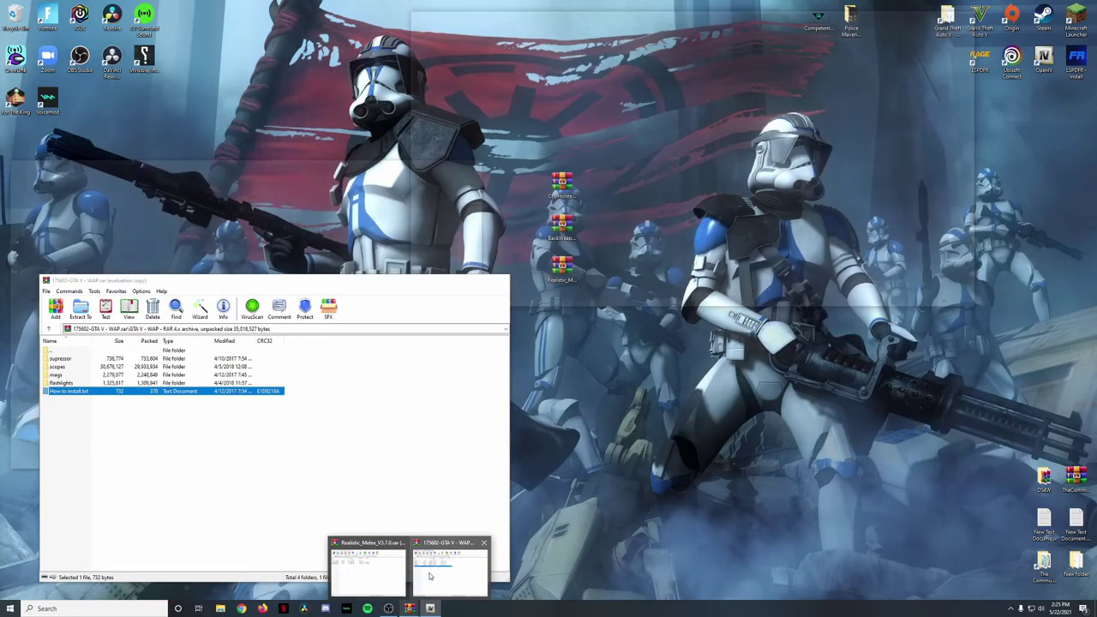
pyautogui.click(431, 576)
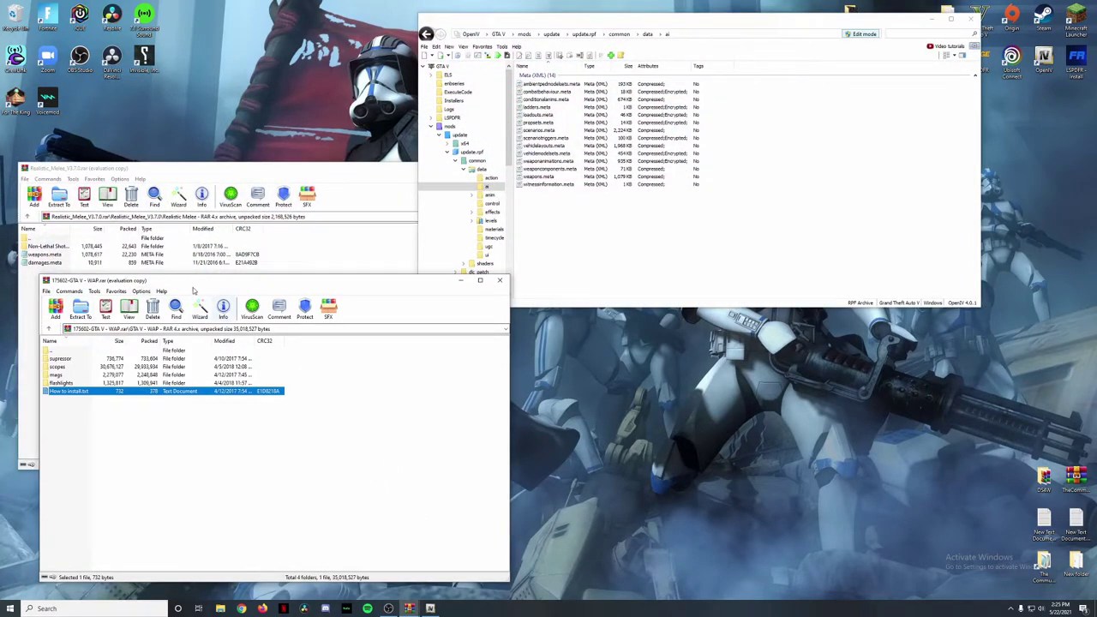
pyautogui.doubleClick(99, 393)
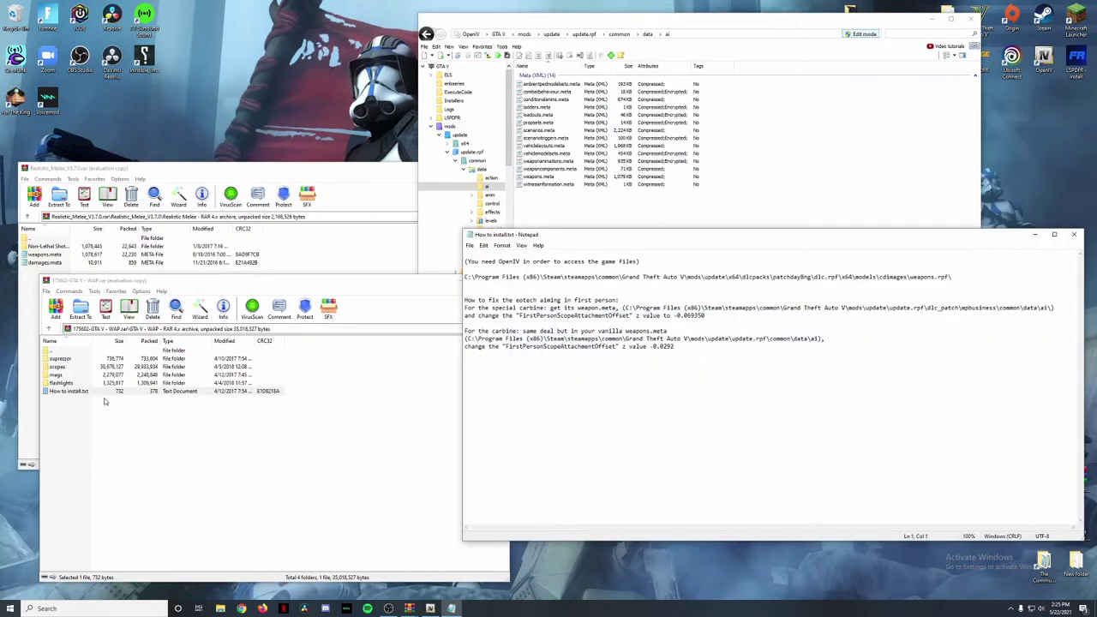
pyautogui.moveTo(626, 330); pyautogui.dragTo(676, 331)
pyautogui.click(512, 355)
pyautogui.moveTo(504, 346); pyautogui.dragTo(677, 347)
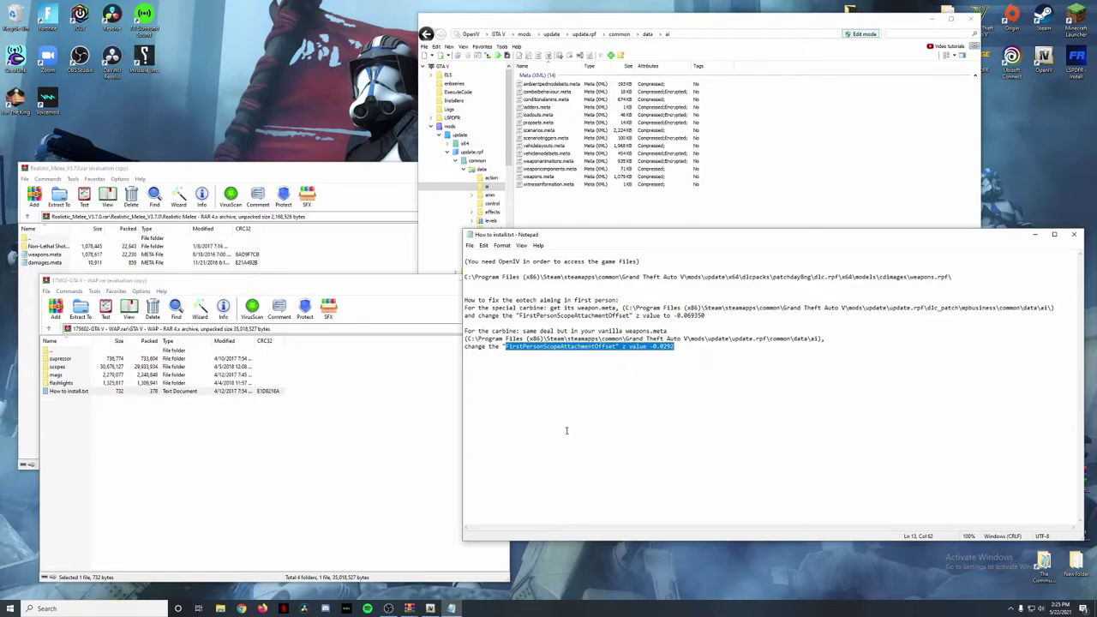
# - Extract weapons.meta from the Realistic Melee archive to the desktop and open it in Notepad++
pyautogui.click(60, 256)
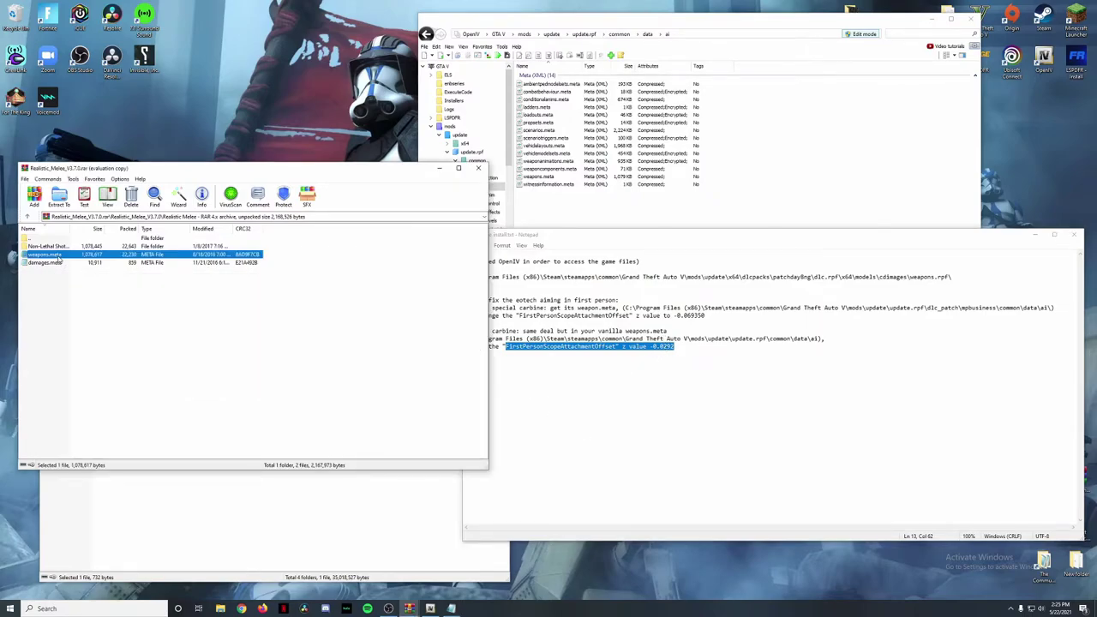
pyautogui.moveTo(53, 256); pyautogui.dragTo(132, 251)
pyautogui.click(638, 401)
pyautogui.moveTo(674, 347); pyautogui.dragTo(505, 347)
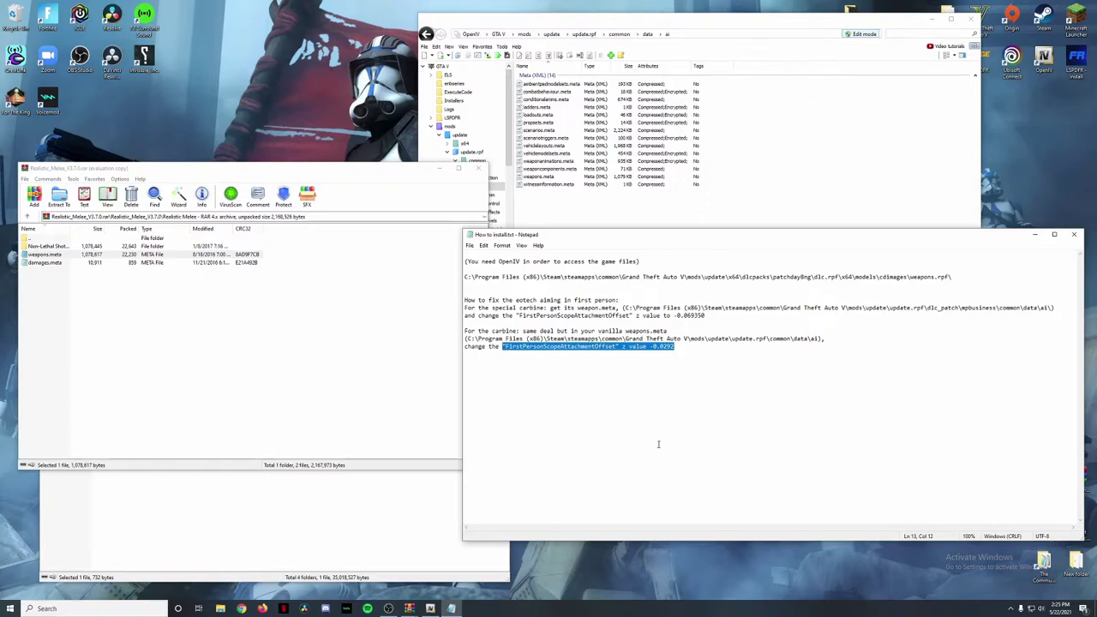
pyautogui.click(256, 316)
pyautogui.click(62, 256)
pyautogui.moveTo(61, 257); pyautogui.dragTo(239, 80)
pyautogui.rightClick(250, 74)
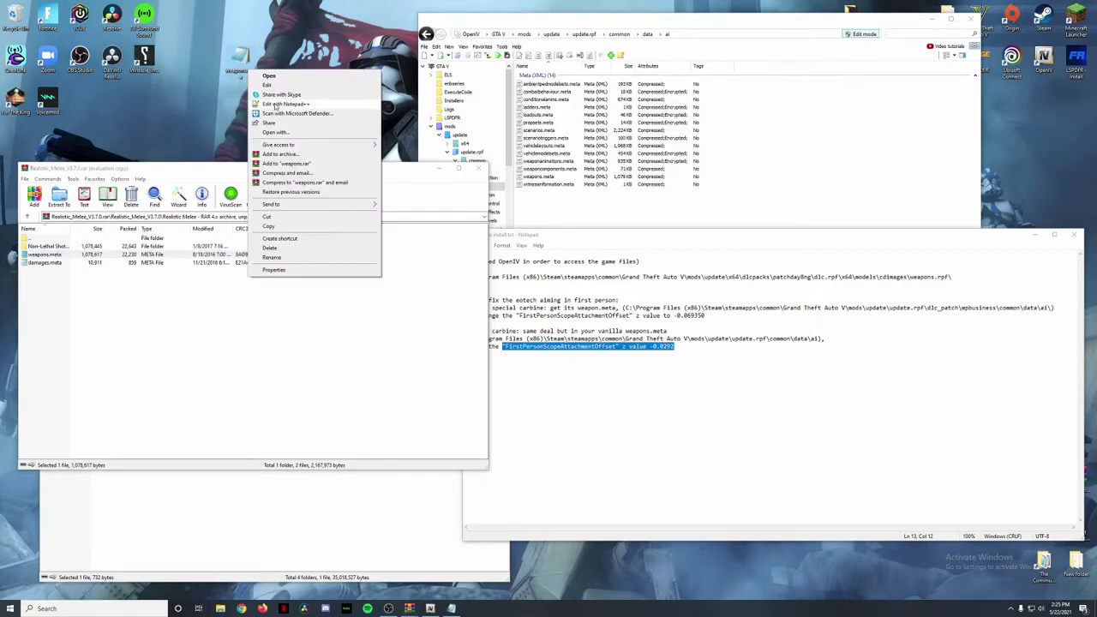
pyautogui.click(276, 104)
# - Recheck the carbine scope offset note and search weapons.meta for "carbinerifle" to locate the WEAPON_CARBINERIFLE entry
pyautogui.click(681, 387)
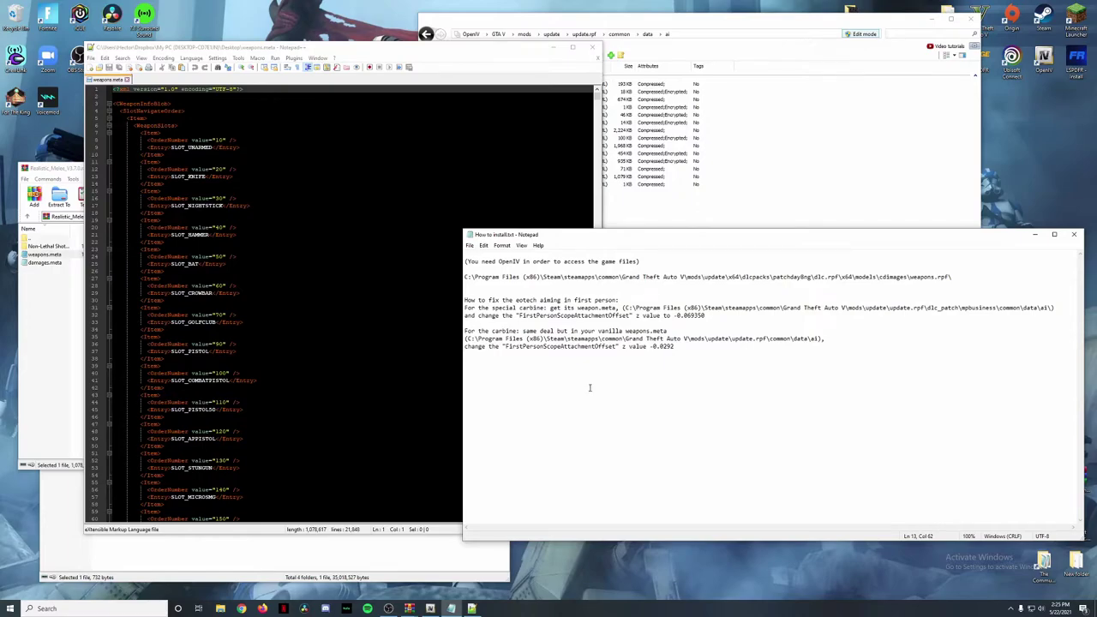
pyautogui.moveTo(509, 346); pyautogui.dragTo(675, 347)
pyautogui.click(697, 359)
pyautogui.click(338, 242)
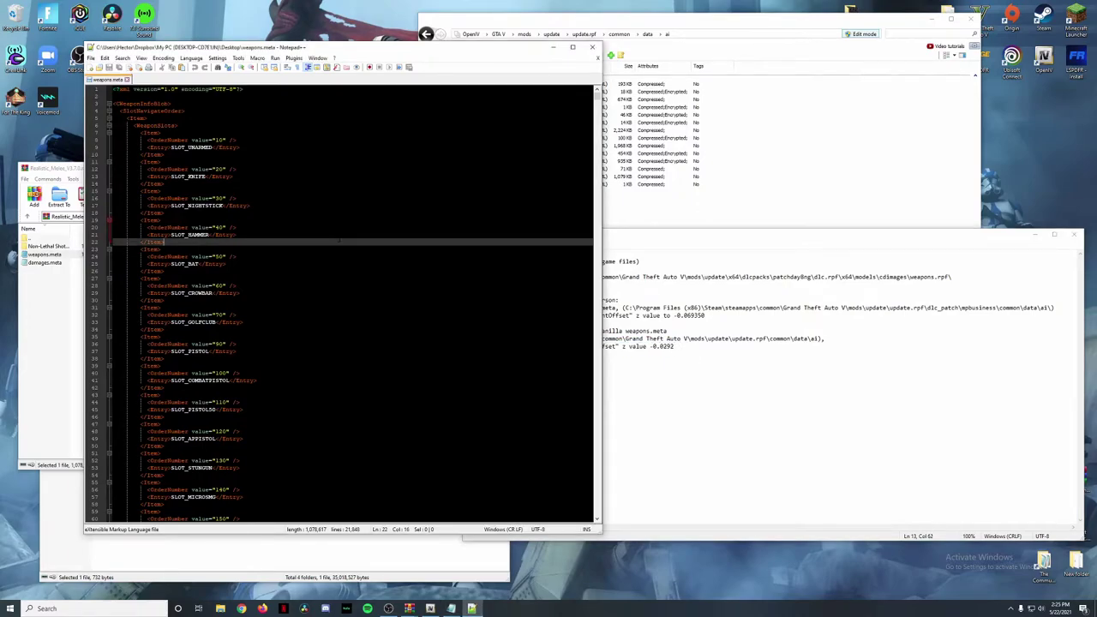
pyautogui.hotkey('ctrl', 'f')
pyautogui.write('carbinerifle')
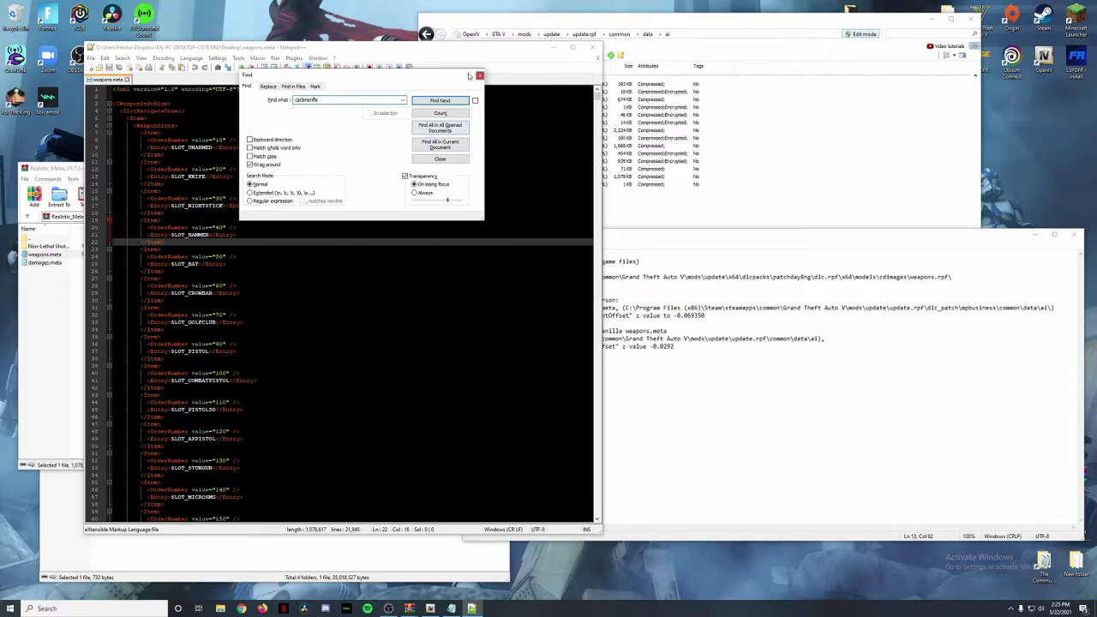
pyautogui.click(452, 100)
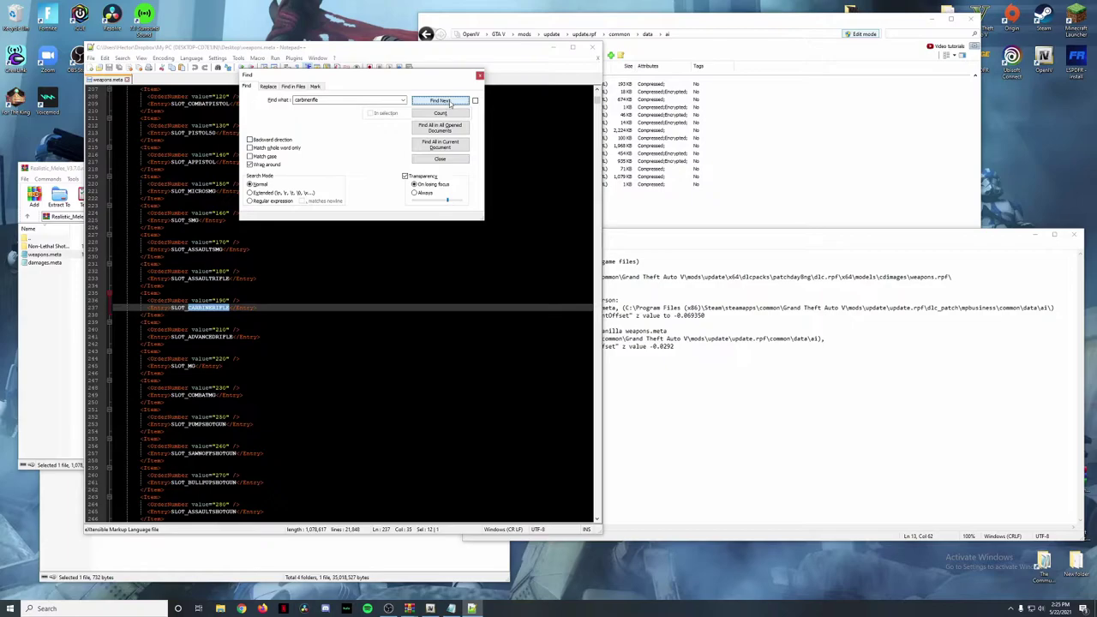
pyautogui.click(449, 102)
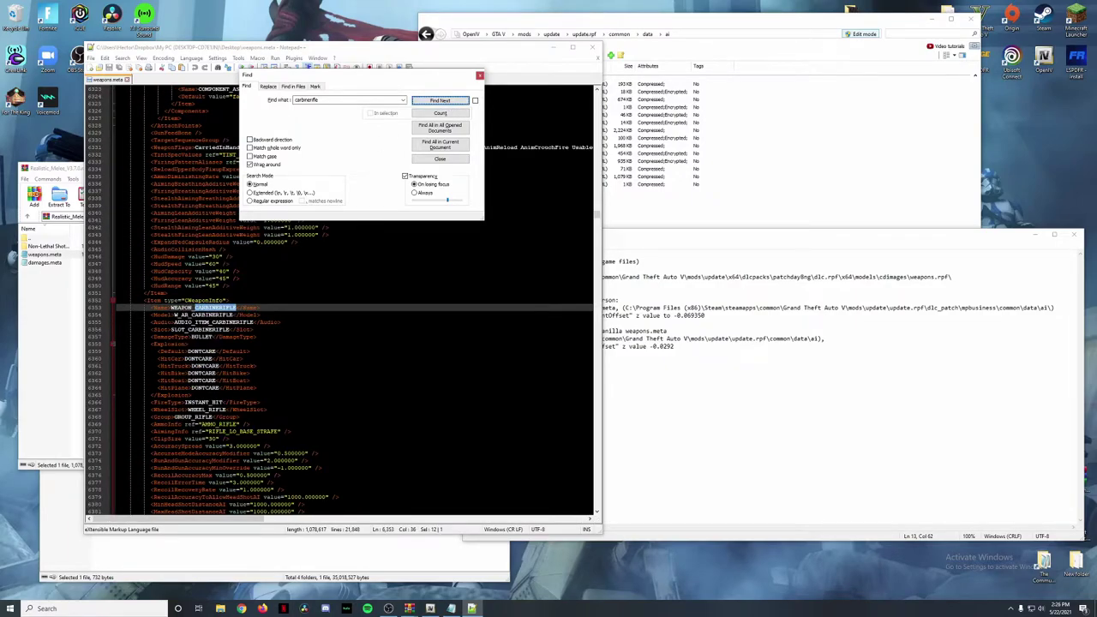
pyautogui.scroll(-1, 352, 300)
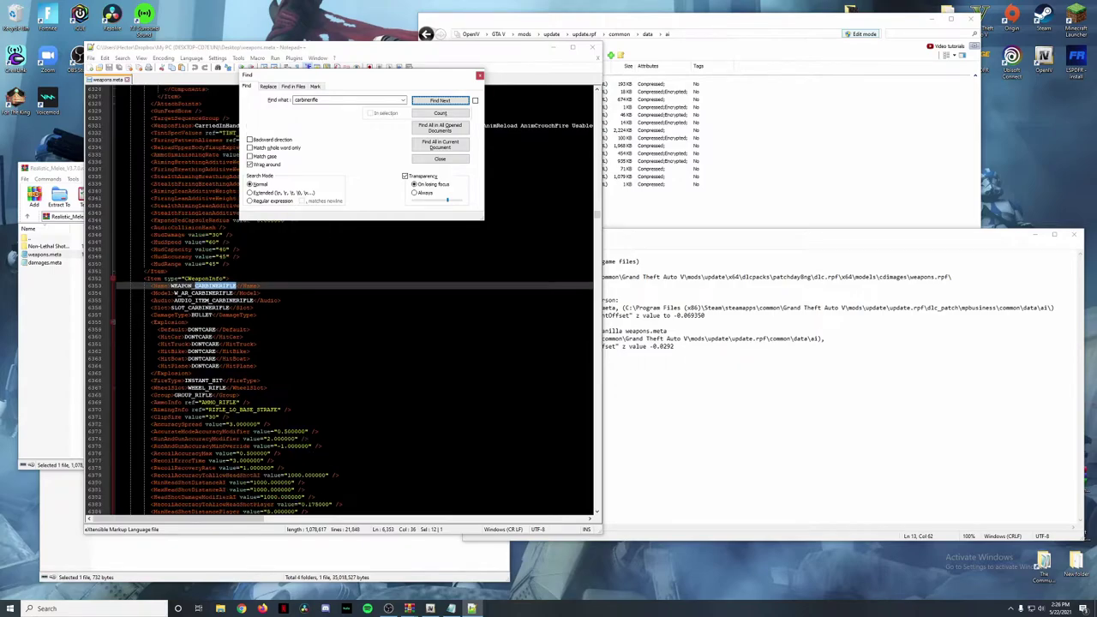
# - Set the z value of FirstPersonScopeAttachmentOffset in the WEAPON_CARBINERIFLE entry to -0.0292
pyautogui.click(682, 401)
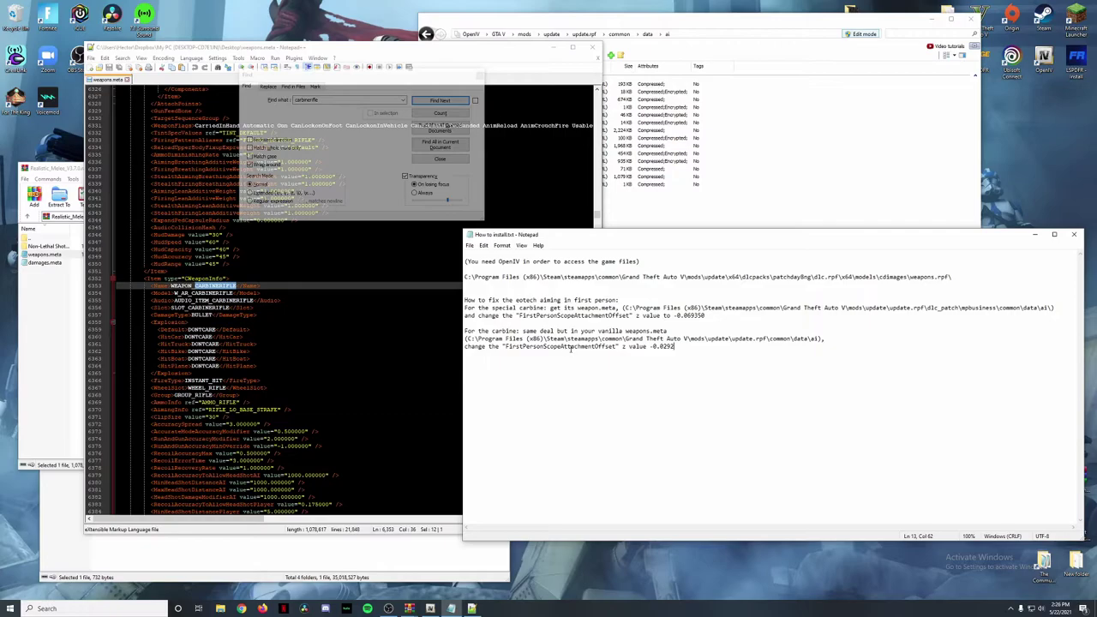
pyautogui.scroll(-20, 274, 300)
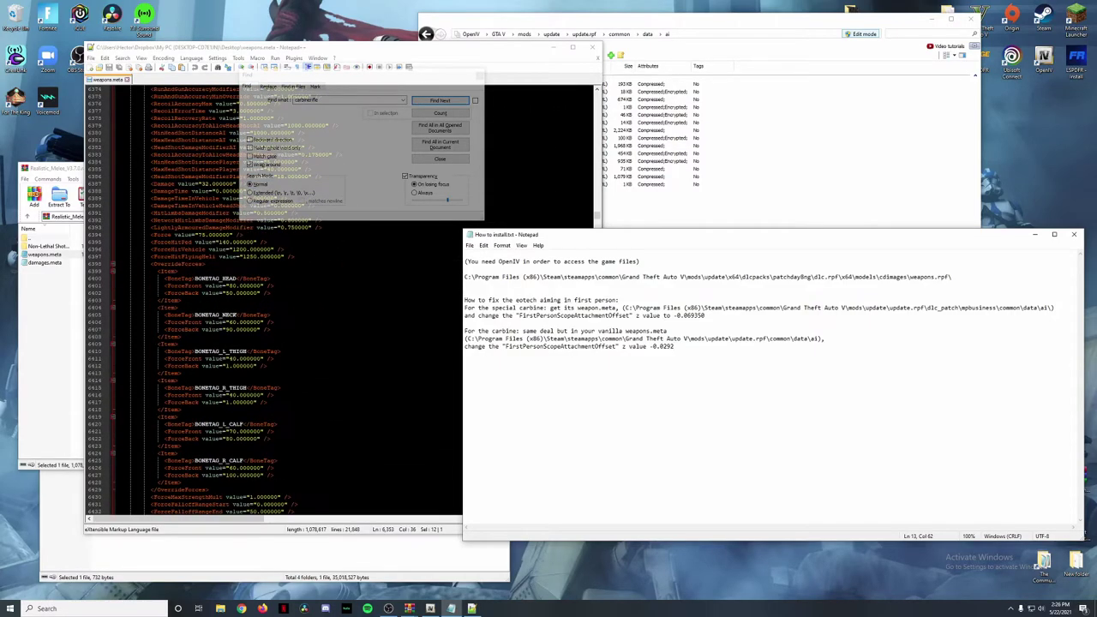
pyautogui.scroll(-20, 274, 300)
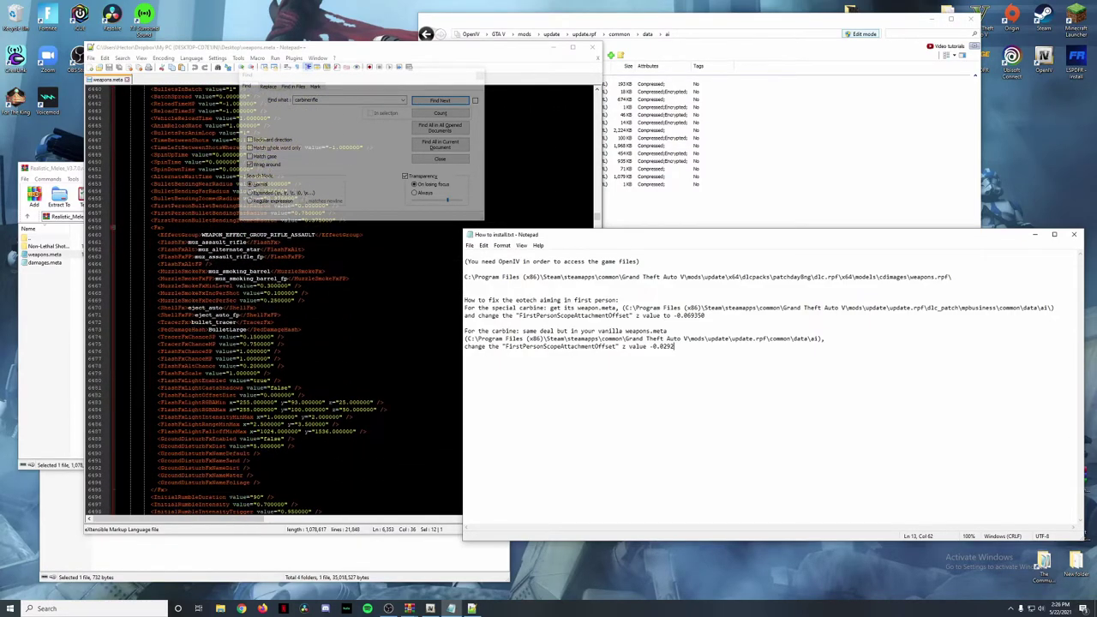
pyautogui.scroll(-12, 275, 300)
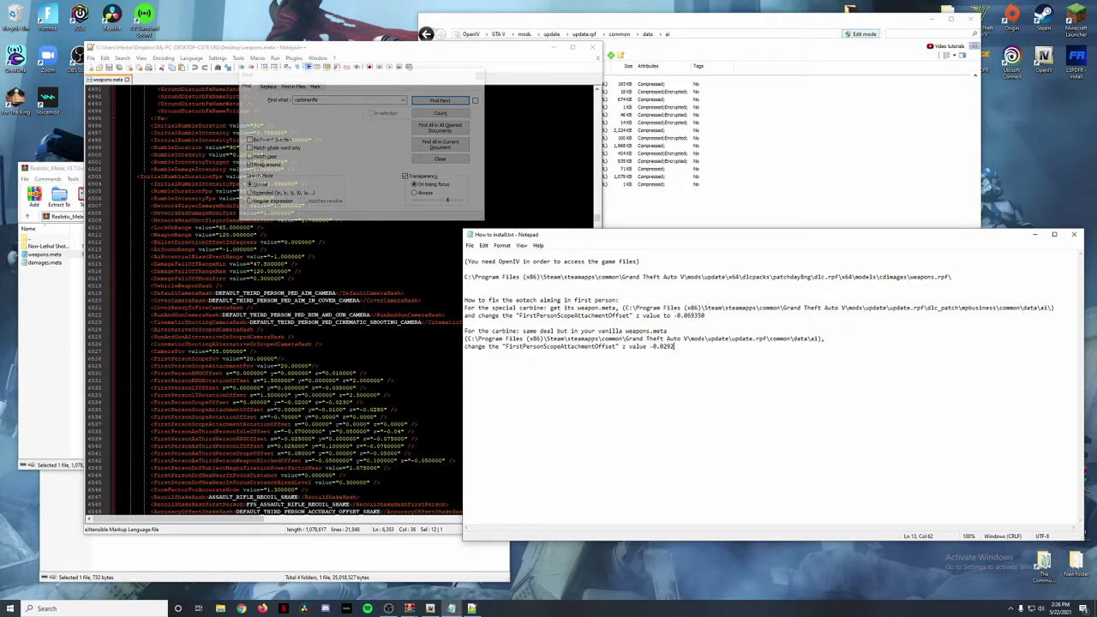
pyautogui.moveTo(153, 409); pyautogui.dragTo(387, 408)
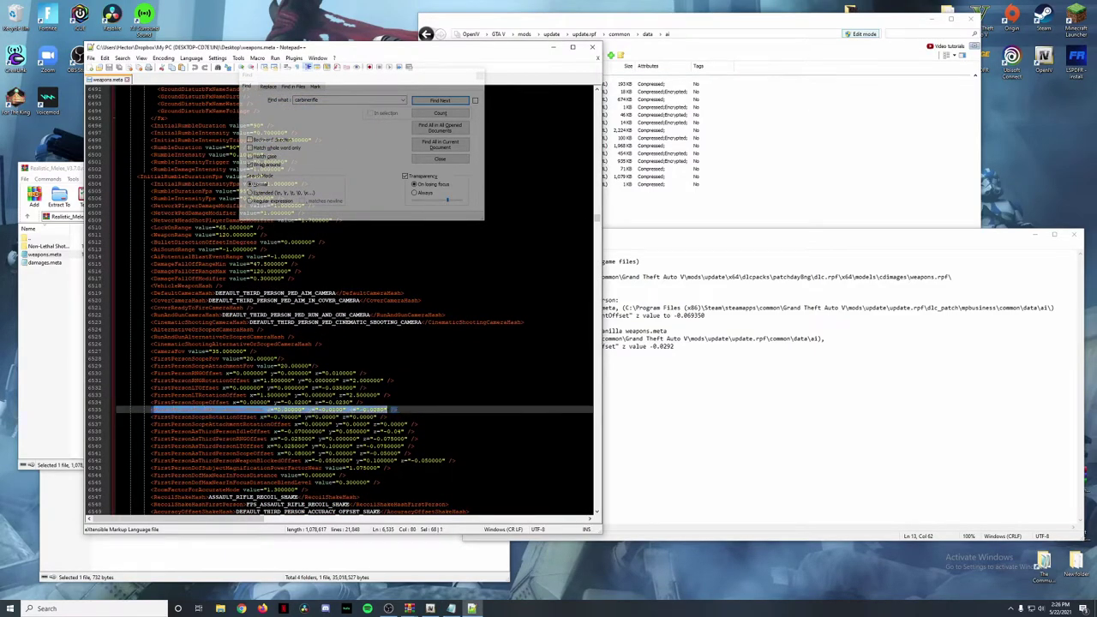
pyautogui.click(365, 410)
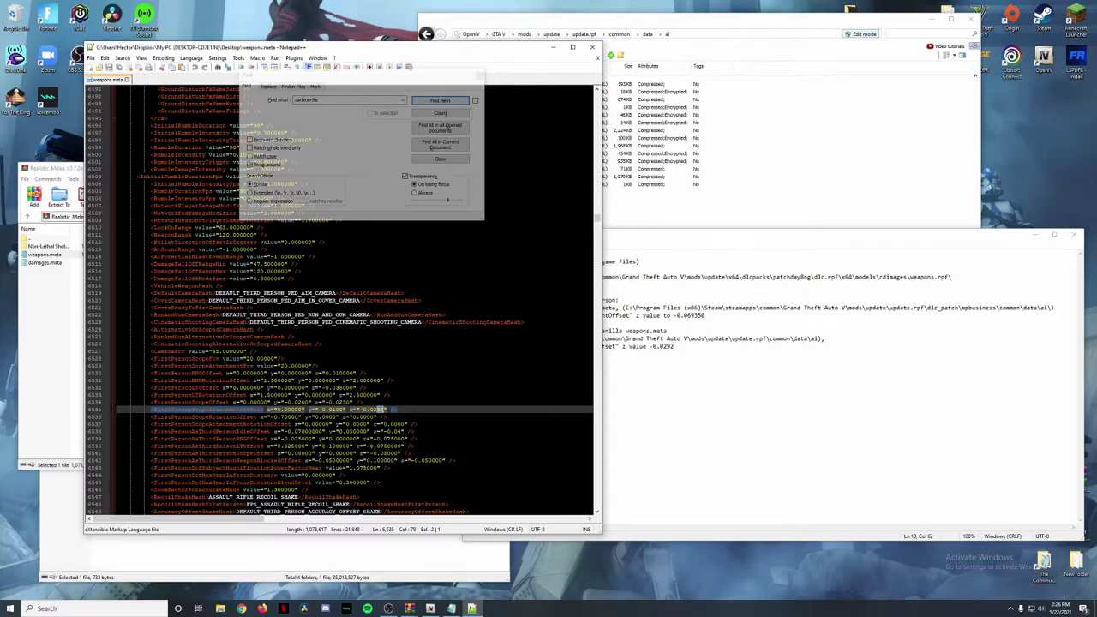
pyautogui.write('92')
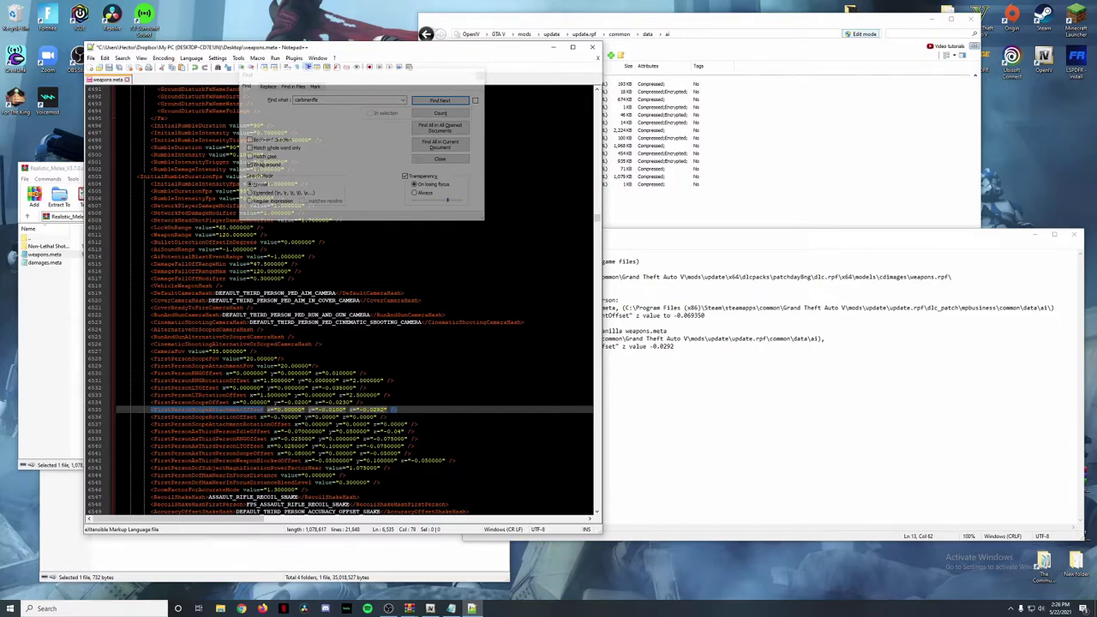
# - Close the install notes and the search dialog, save the edited weapons.meta, and close Notepad++
pyautogui.click(1074, 234)
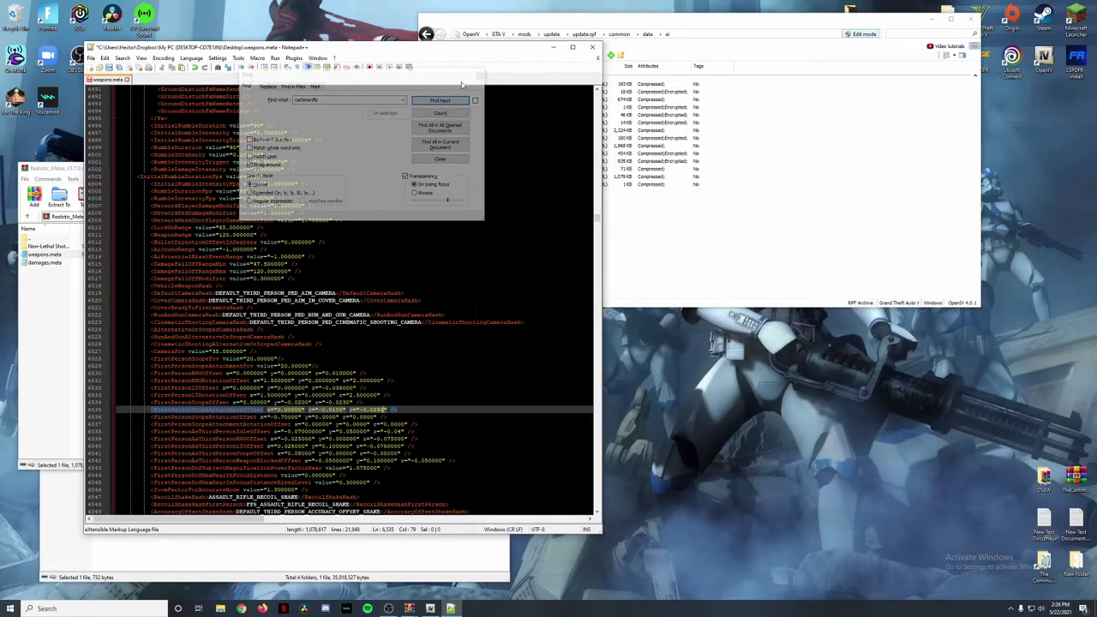
pyautogui.click(460, 84)
pyautogui.click(480, 76)
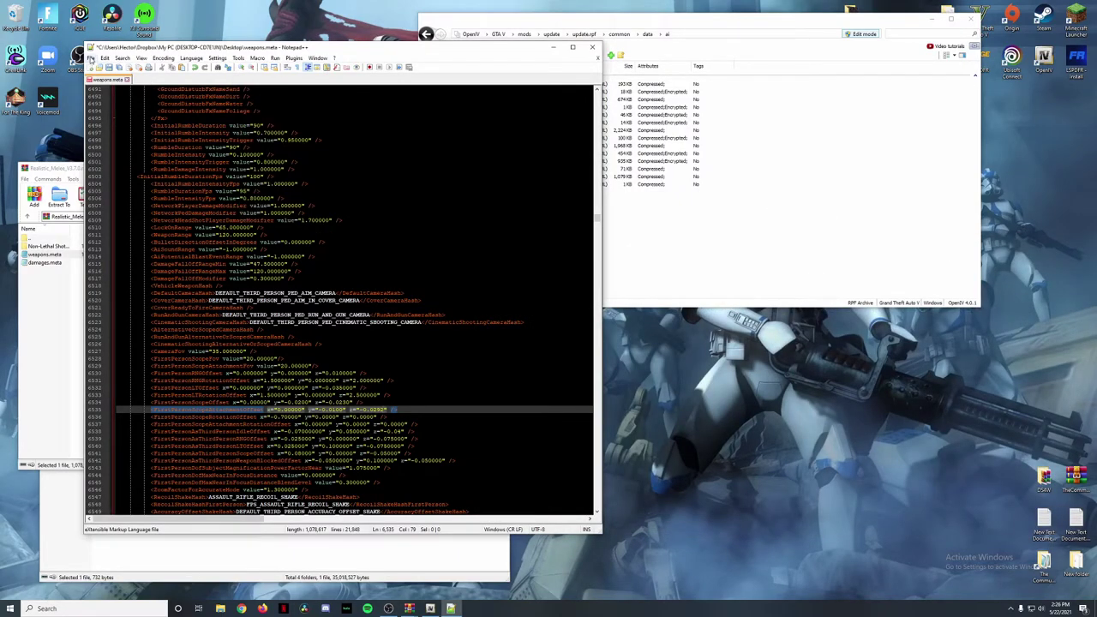
pyautogui.click(91, 59)
pyautogui.click(103, 125)
pyautogui.click(132, 80)
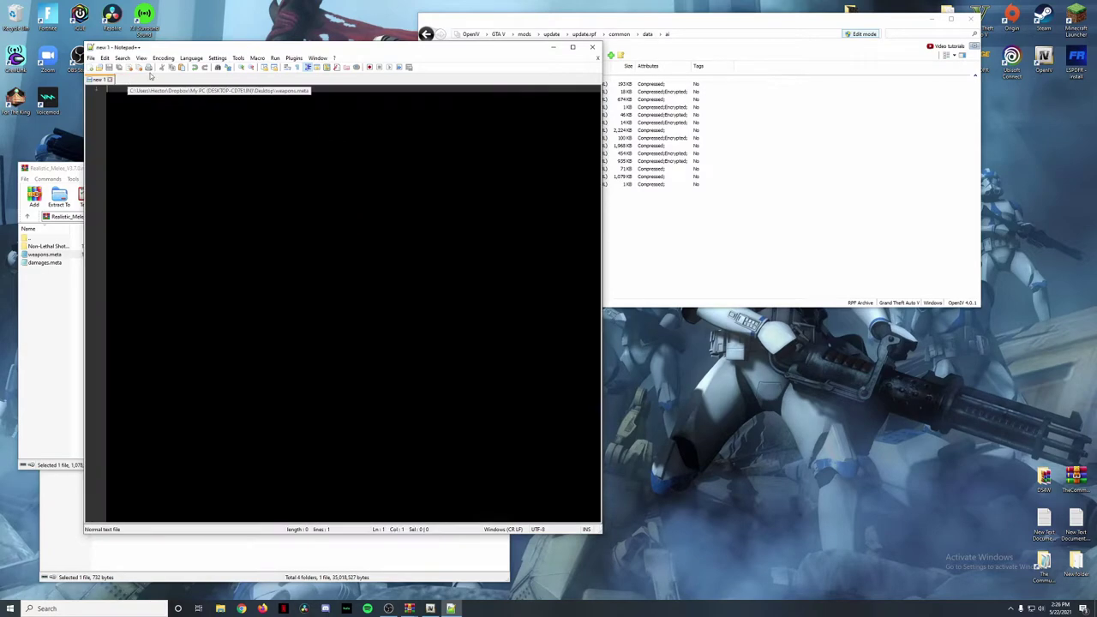
pyautogui.click(591, 47)
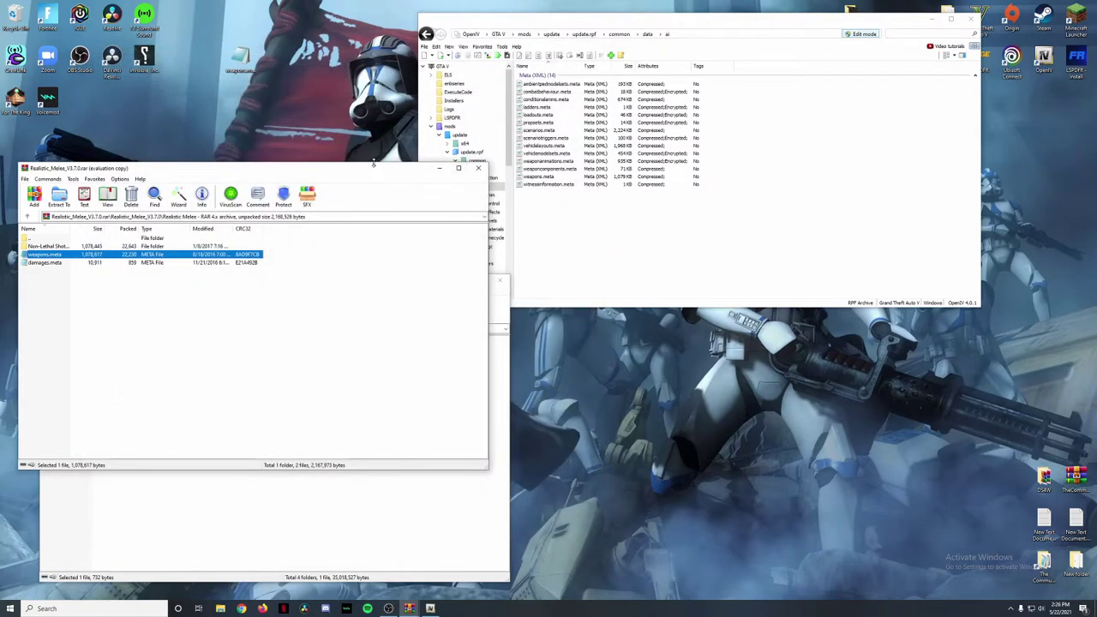
# - Replace weapons.meta in the common > data > ai folder in OpenIV with the edited copy from the desktop
pyautogui.moveTo(377, 163); pyautogui.dragTo(376, 244)
pyautogui.click(856, 138)
pyautogui.moveTo(243, 54); pyautogui.dragTo(863, 79)
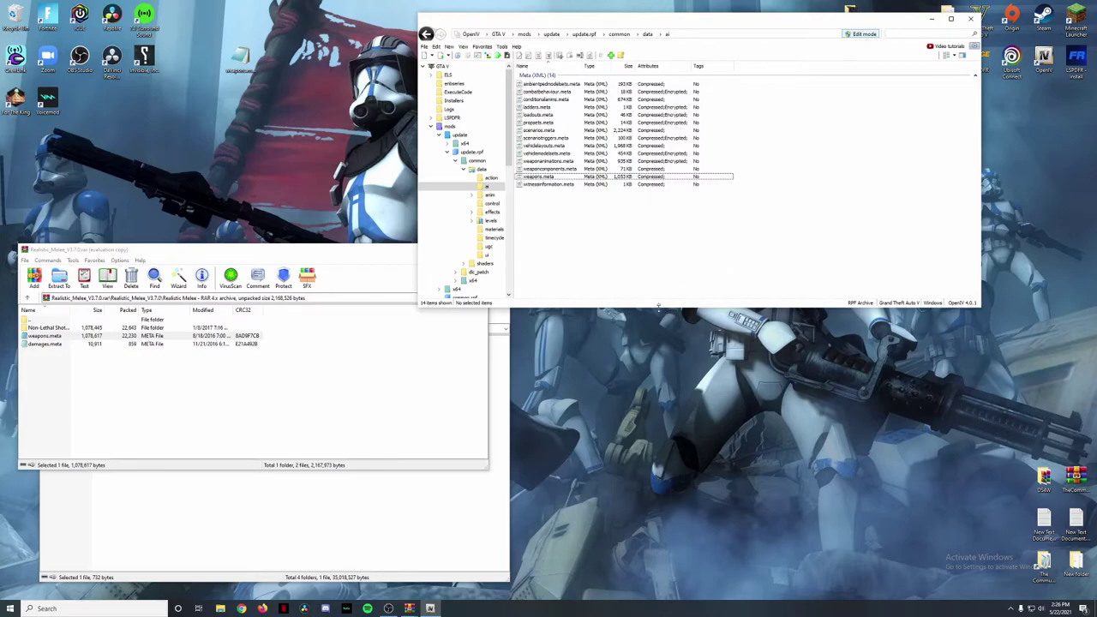
# - Close the Realistic Melee and WAP archives and move the OpenIV window down the desktop
pyautogui.click(61, 328)
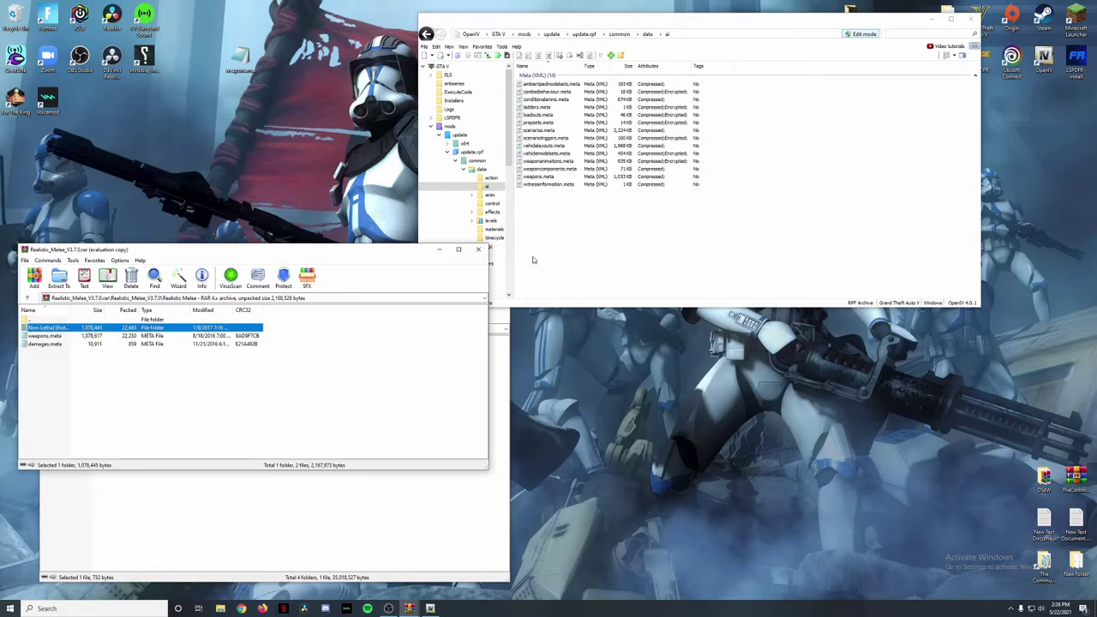
pyautogui.click(478, 249)
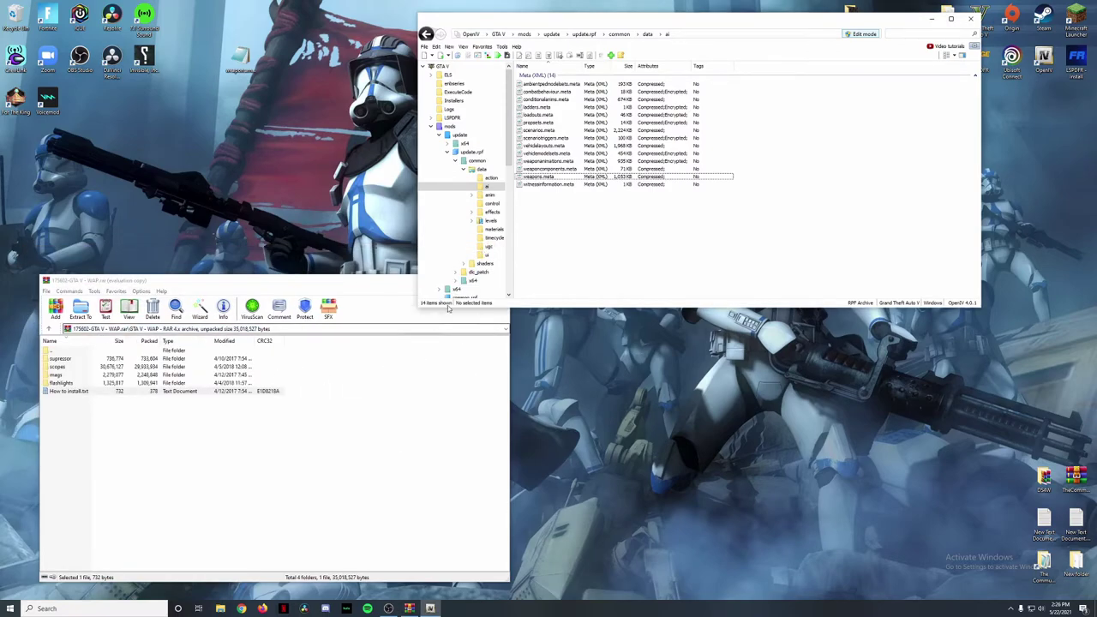
pyautogui.click(442, 321)
pyautogui.click(502, 280)
pyautogui.moveTo(796, 19); pyautogui.dragTo(693, 305)
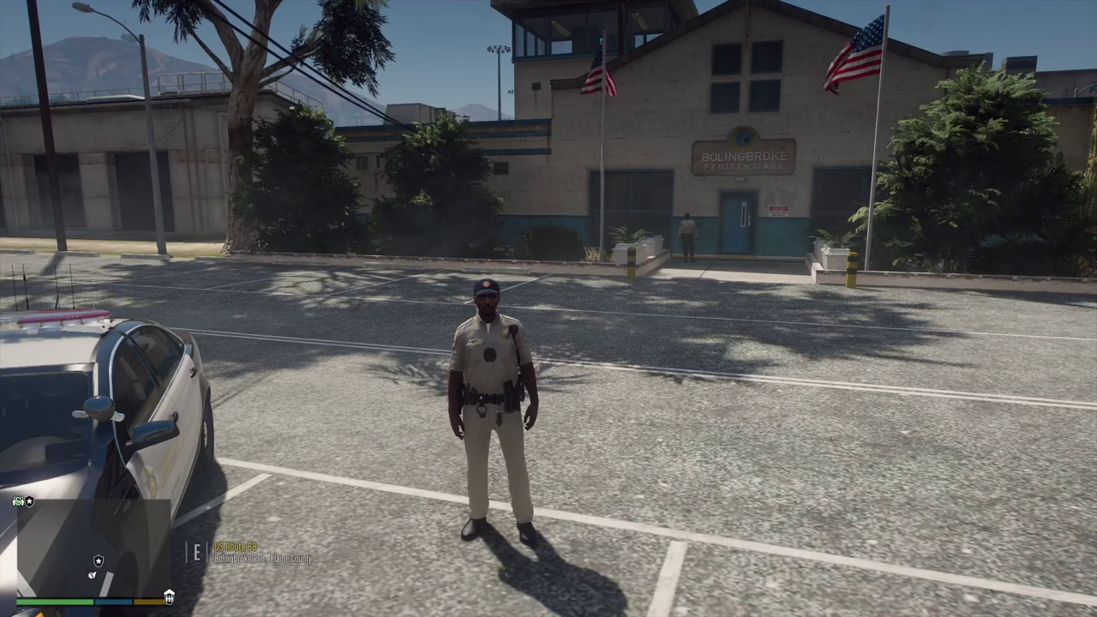
pyautogui.moveTo(548, 308)
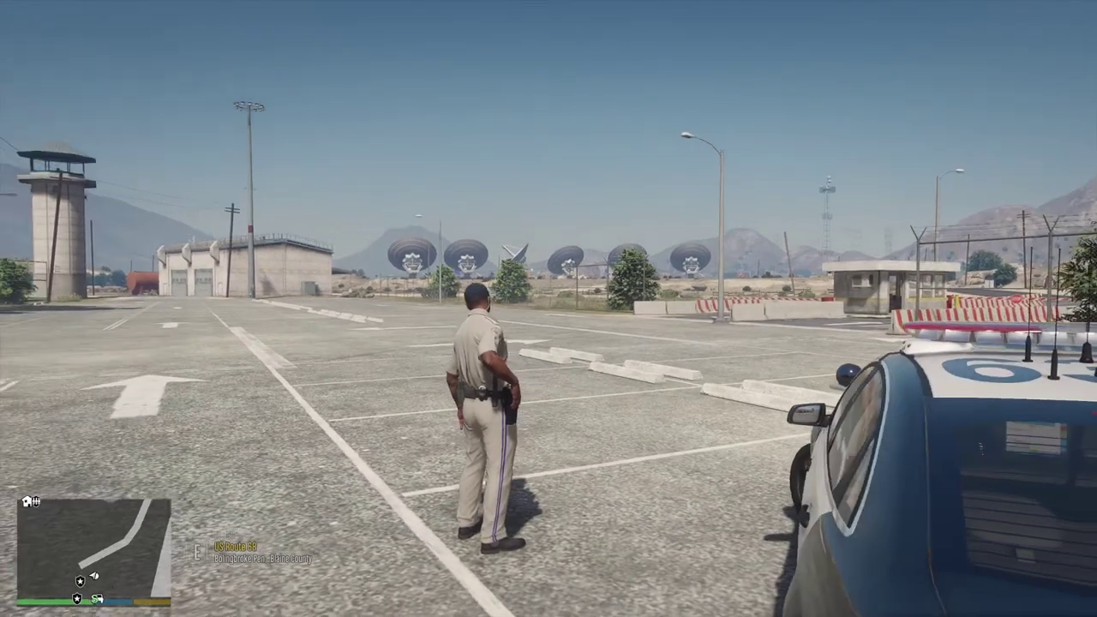
pyautogui.press('Tab')
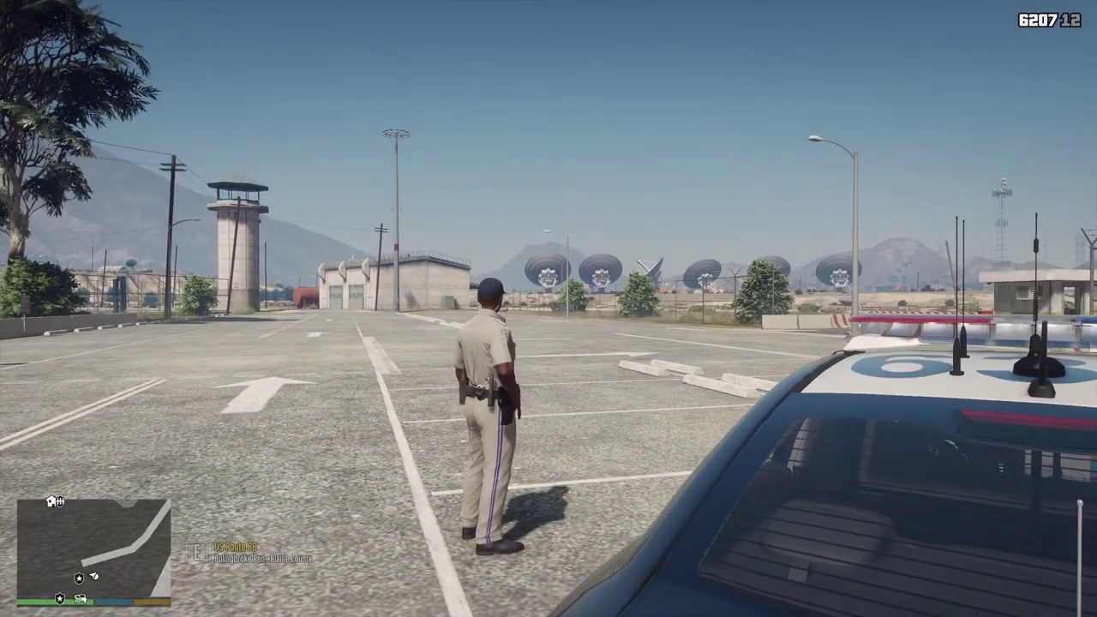